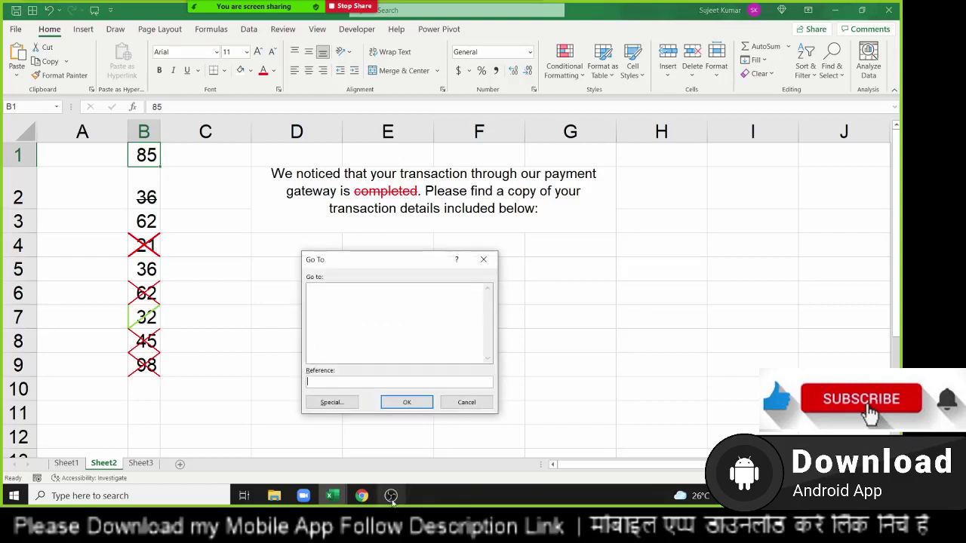
Paste column B's width onto column C, then drag column C slightly wider
{"action": "left_click", "coordinate": [466, 406]}
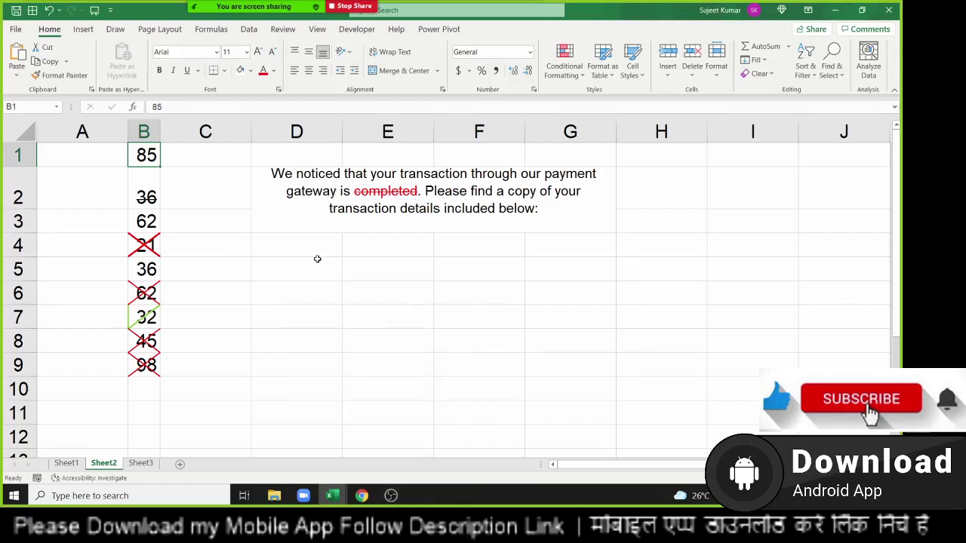
{"action": "left_click", "coordinate": [246, 311]}
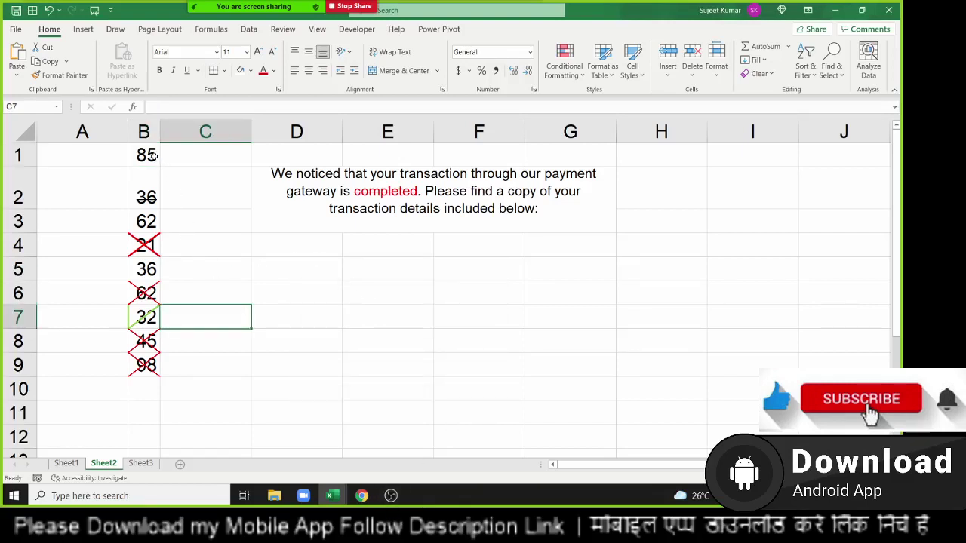
{"action": "left_click_drag", "start_coordinate": [153, 155], "coordinate": [142, 366]}
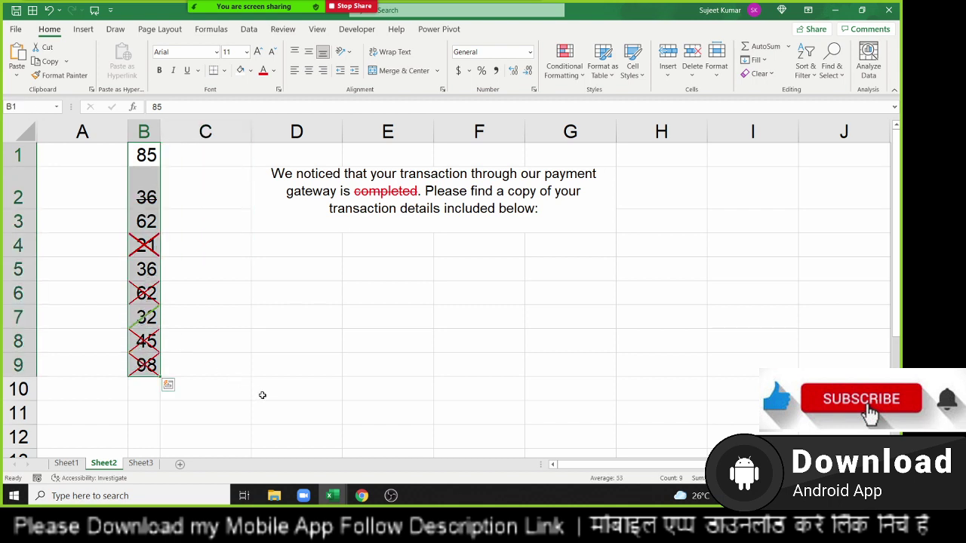
{"action": "left_click", "coordinate": [291, 348]}
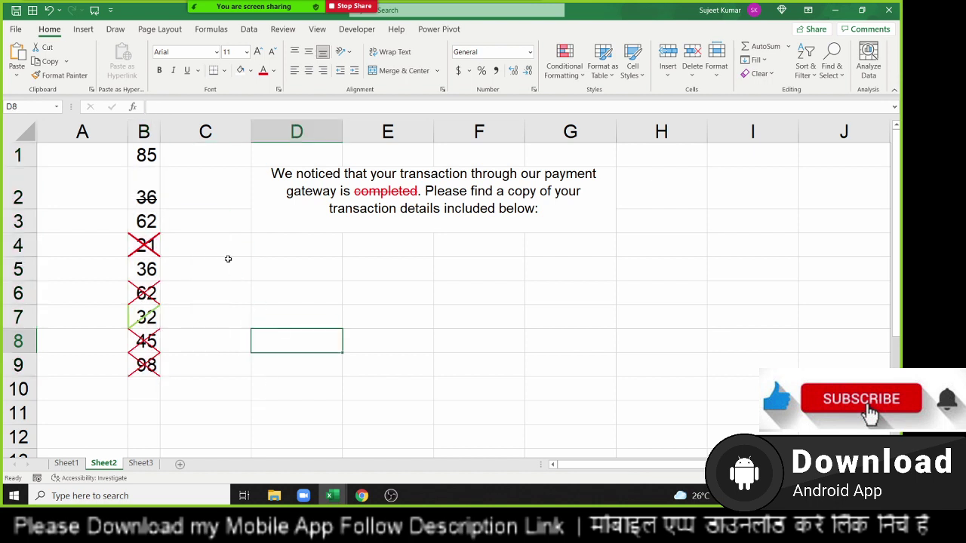
{"action": "left_click", "coordinate": [216, 132]}
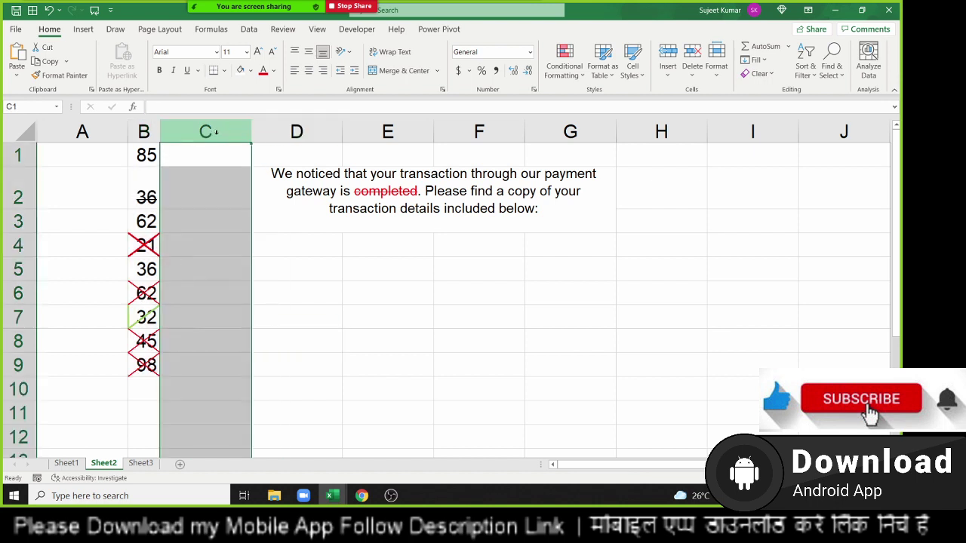
{"action": "key", "text": "ctrl+v"}
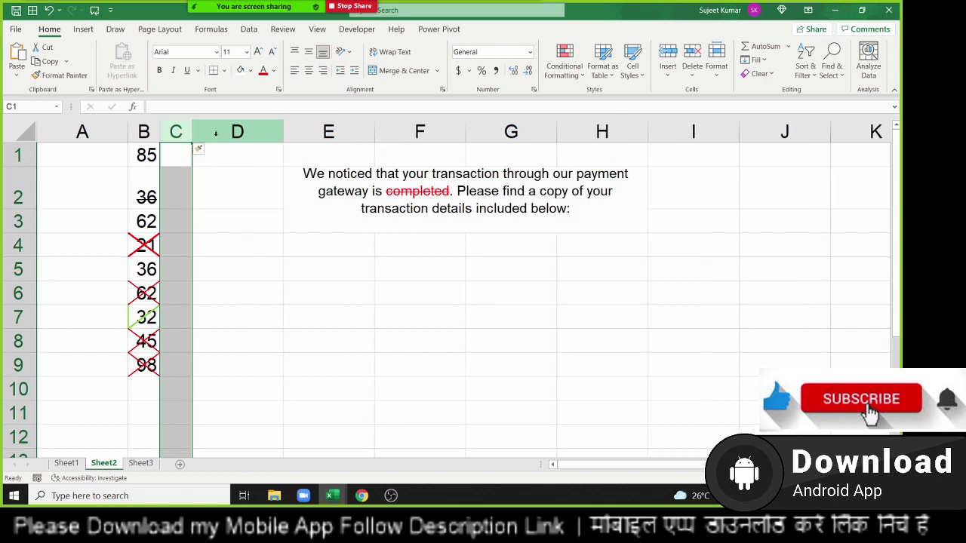
{"action": "left_click_drag", "start_coordinate": [191, 133], "coordinate": [200, 133]}
{"action": "left_click", "coordinate": [209, 206]}
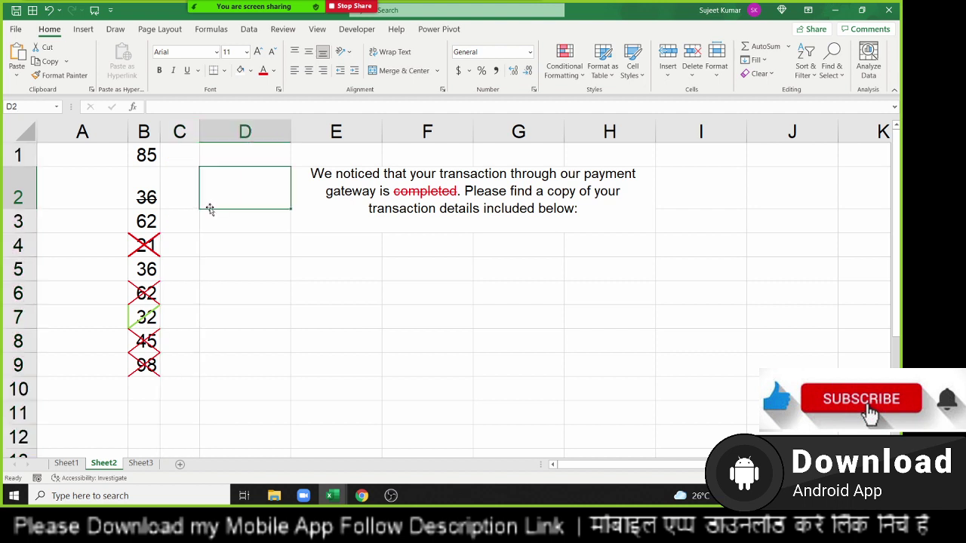
{"action": "left_click", "coordinate": [171, 162]}
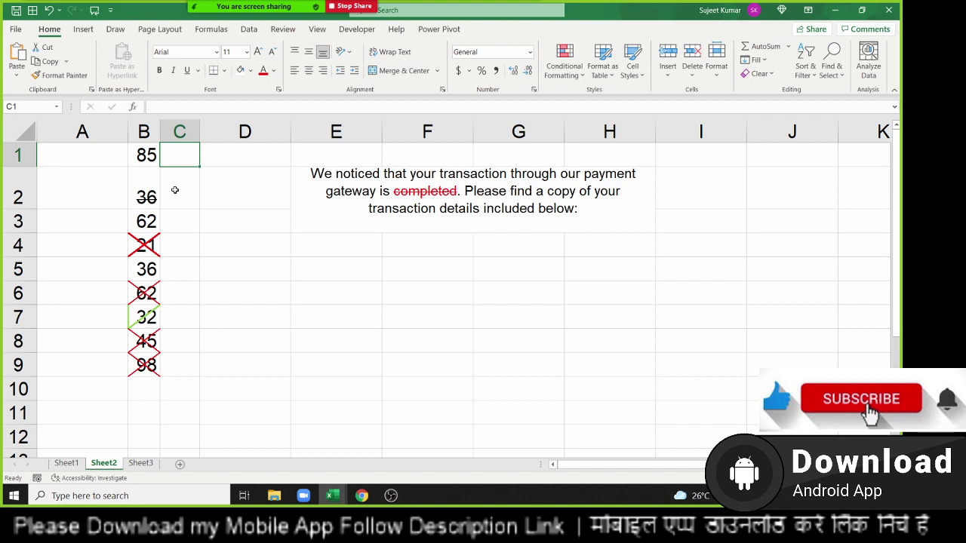
Enter P in C1, switch it to Wingdings 2 for a check mark, and fill down to C9
{"action": "type", "text": "P"}
{"action": "key", "text": "Return"}
{"action": "key", "text": "Up"}
{"action": "left_click", "coordinate": [215, 52]}
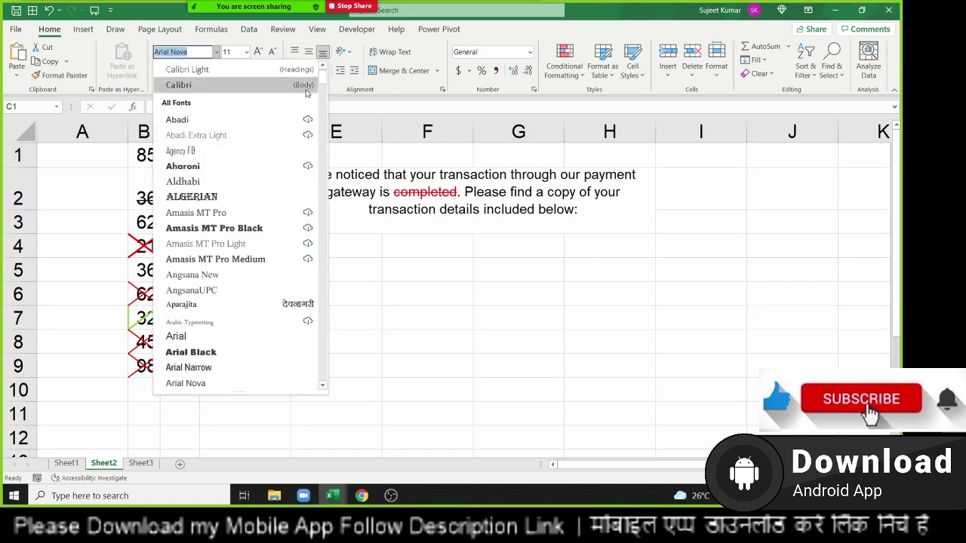
{"action": "left_click_drag", "start_coordinate": [322, 76], "coordinate": [323, 373]}
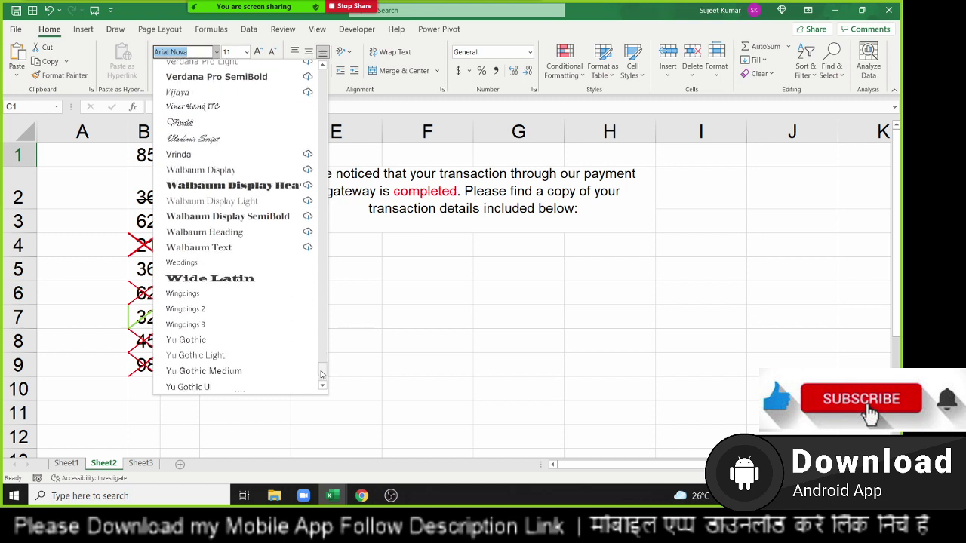
{"action": "left_click", "coordinate": [209, 309]}
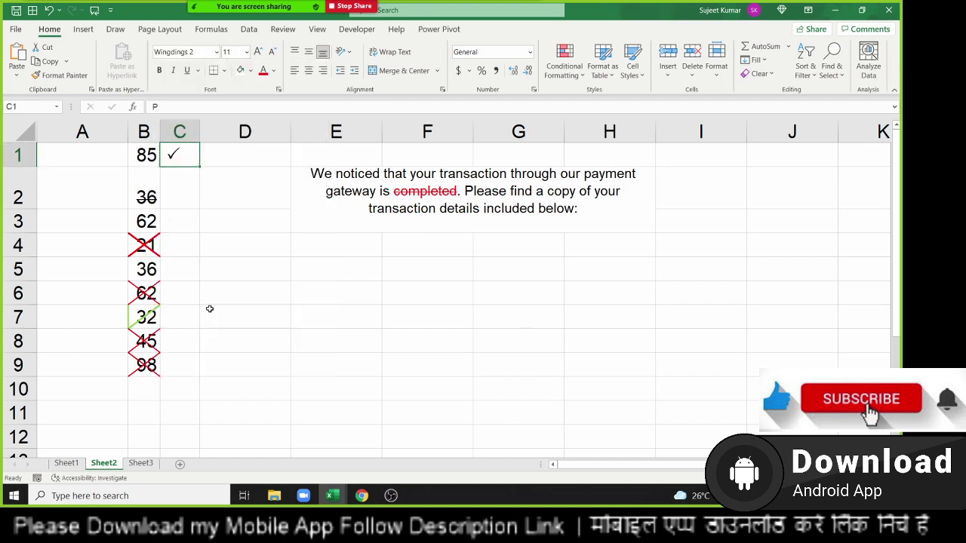
{"action": "double_click", "coordinate": [199, 166]}
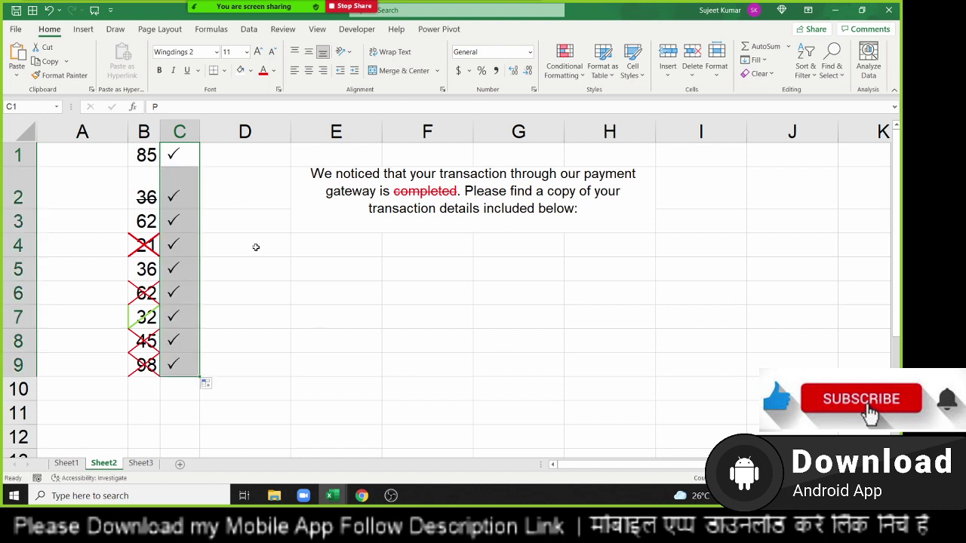
{"action": "left_click", "coordinate": [179, 259]}
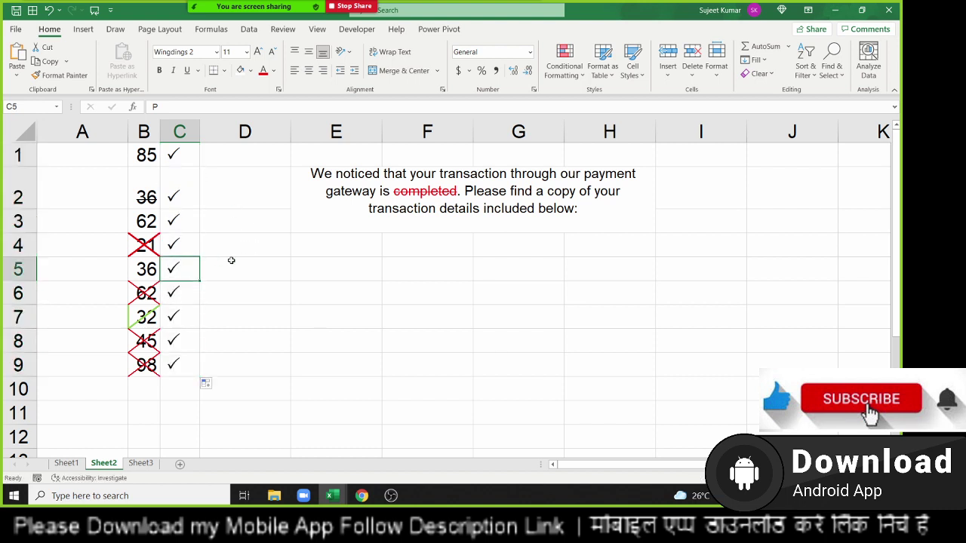
Type O into C5 and C8 to turn their check marks into crosses
{"action": "type", "text": "O"}
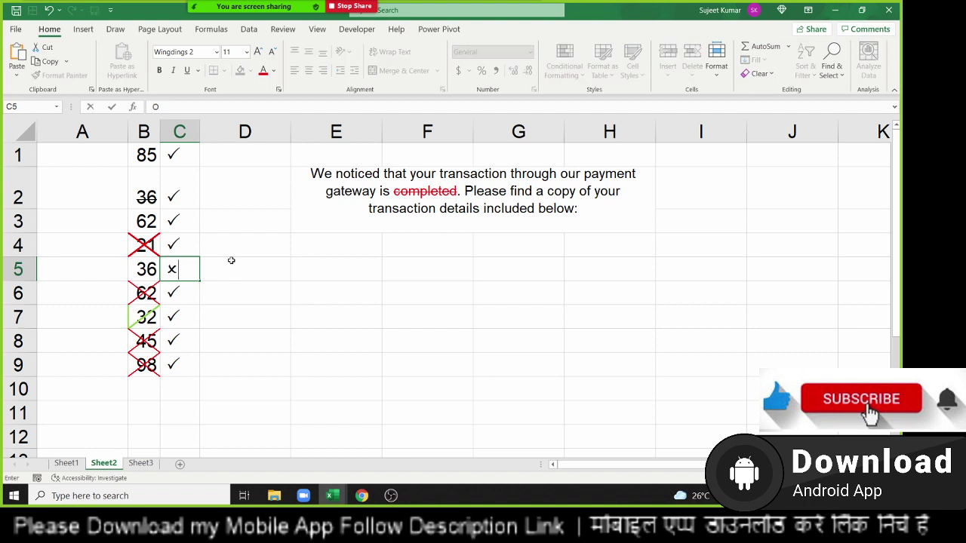
{"action": "key", "text": "Return"}
{"action": "key", "text": "Down"}
{"action": "key", "text": "Down"}
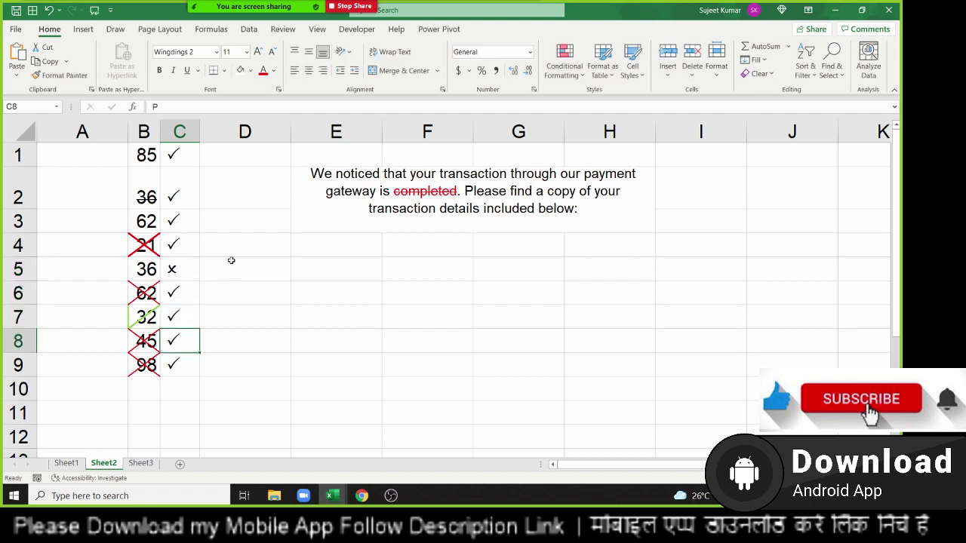
{"action": "type", "text": "O"}
{"action": "key", "text": "Up"}
{"action": "key", "text": "Up"}
{"action": "key", "text": "Up"}
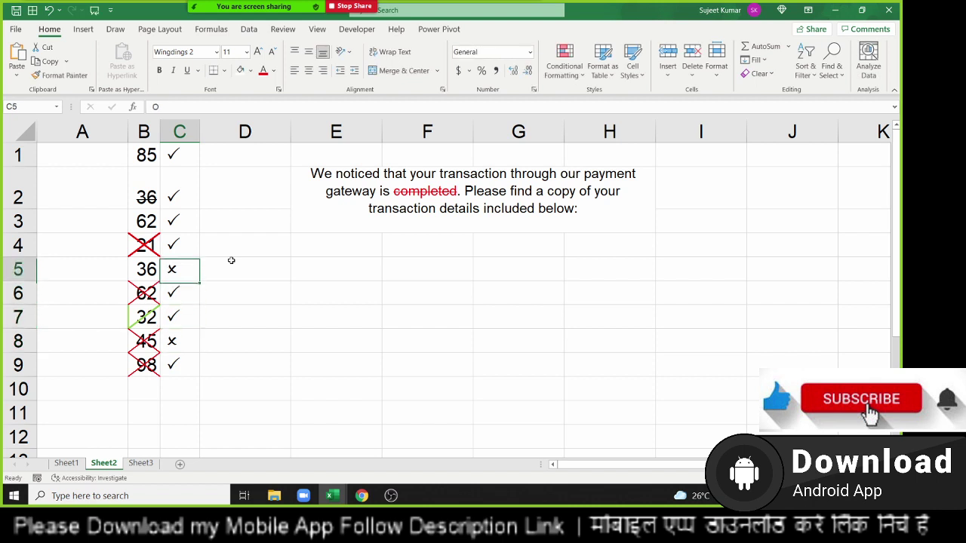
{"action": "key", "text": "Up"}
{"action": "key", "text": "Up"}
{"action": "key", "text": "Up"}
{"action": "key", "text": "Up"}
{"action": "key", "text": "Down"}
{"action": "key", "text": "Up"}
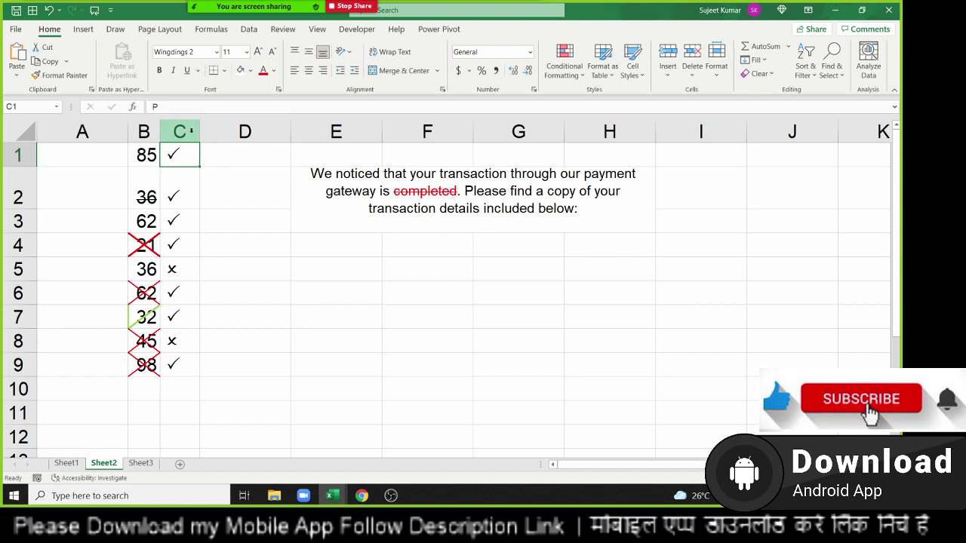
{"action": "double_click", "coordinate": [190, 108]}
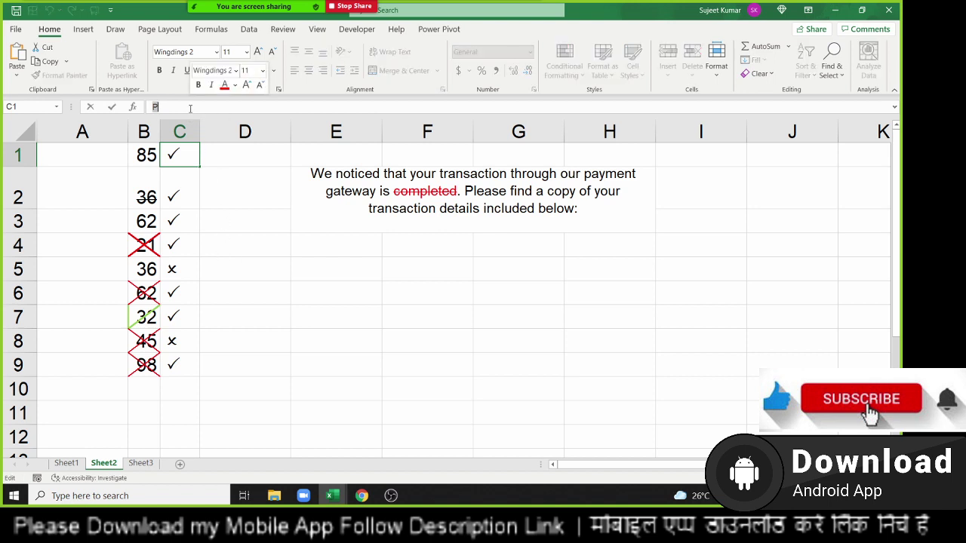
{"action": "left_click", "coordinate": [184, 161]}
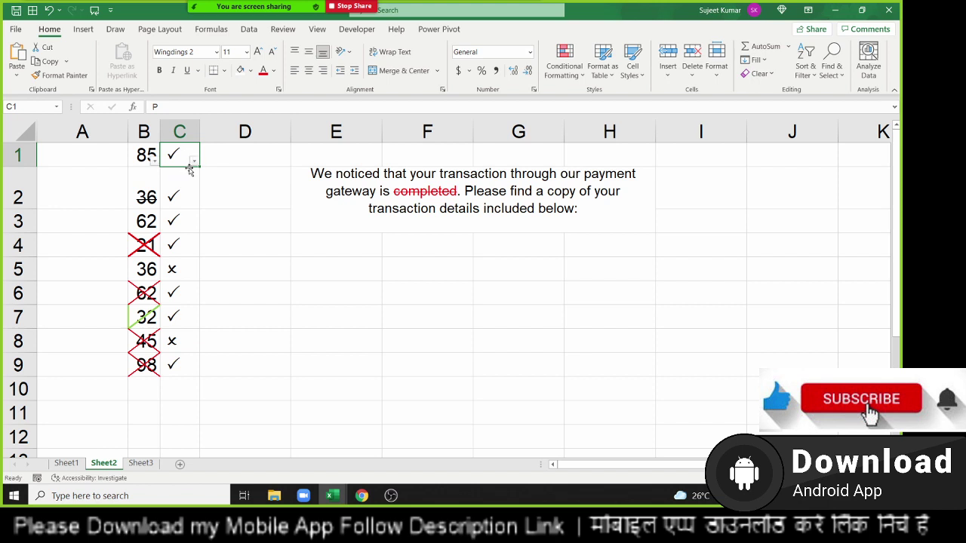
{"action": "left_click", "coordinate": [194, 163]}
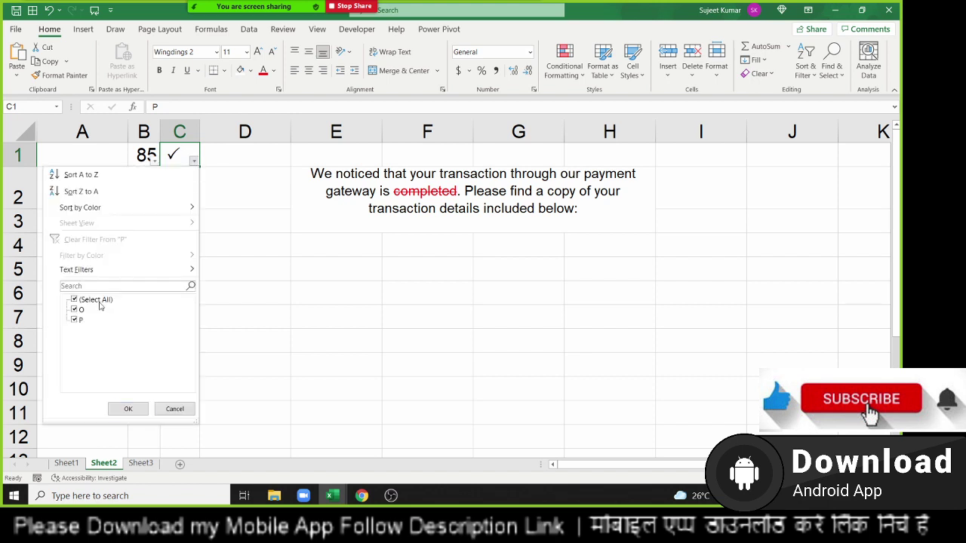
{"action": "left_click", "coordinate": [75, 310]}
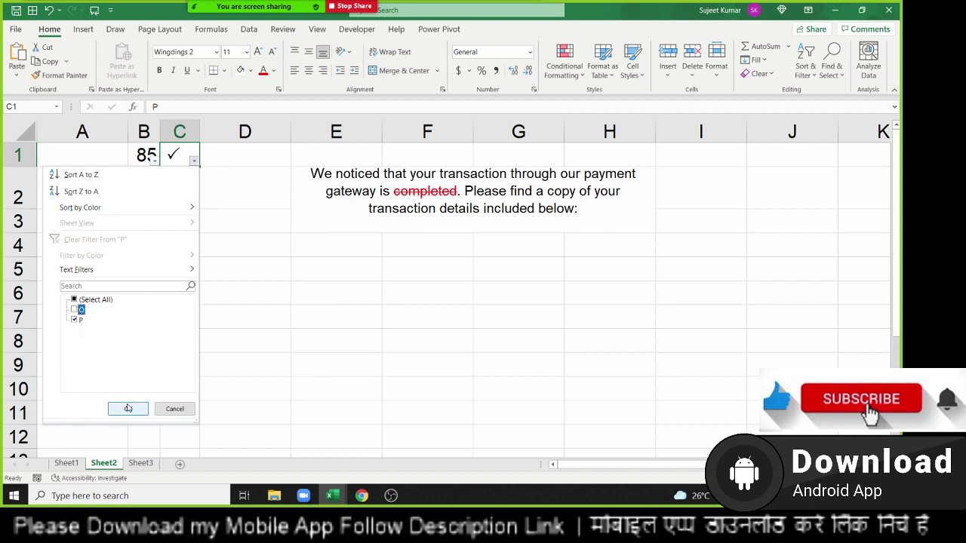
{"action": "left_click", "coordinate": [128, 408]}
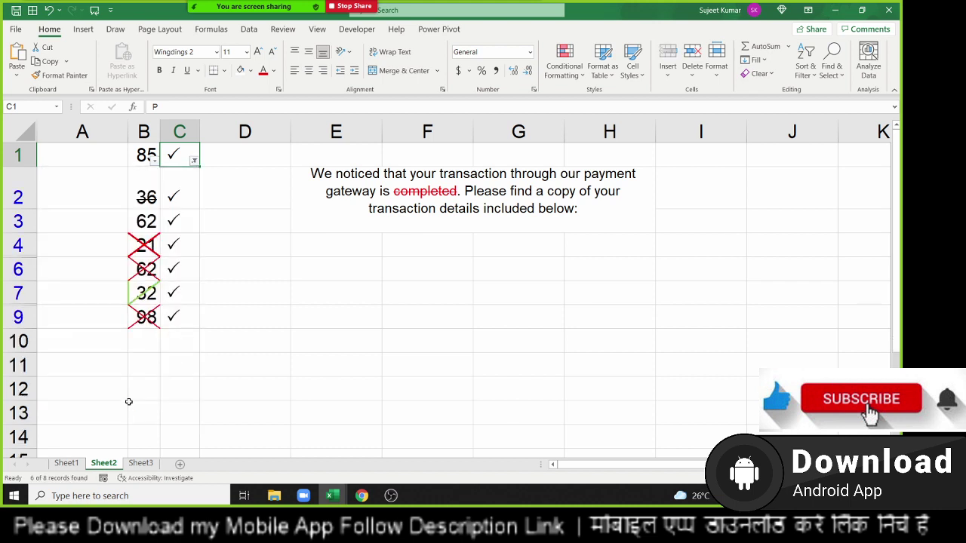
{"action": "key", "text": "ctrl+shift+l"}
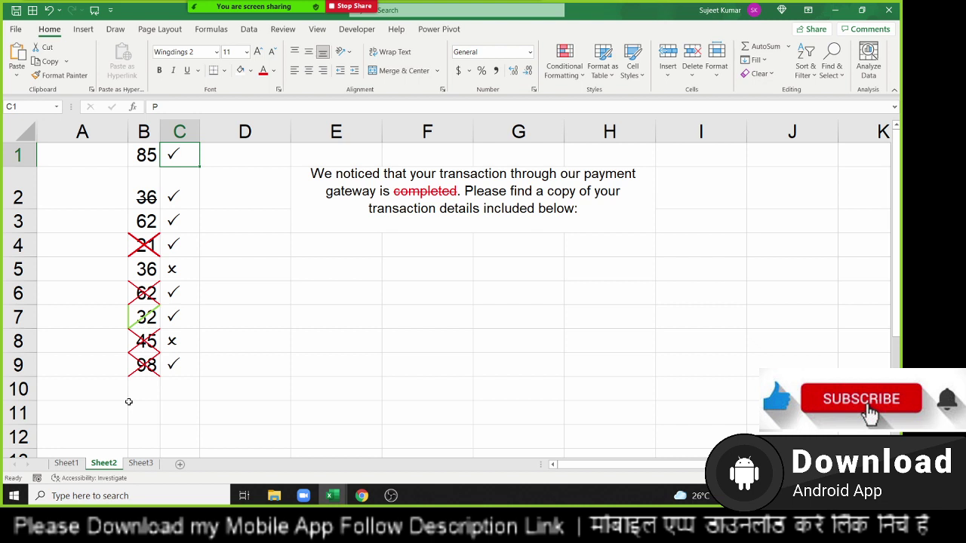
Enter J in cell E6 to place a check mark there
{"action": "key", "text": "Down"}
{"action": "key", "text": "Down"}
{"action": "key", "text": "Down"}
{"action": "key", "text": "Down"}
{"action": "key", "text": "Right"}
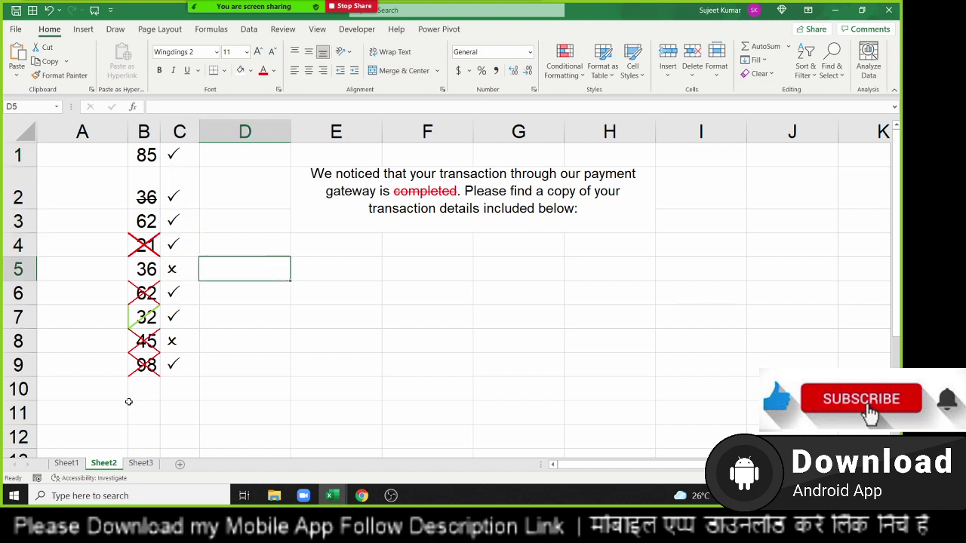
{"action": "key", "text": "Right"}
{"action": "key", "text": "Down"}
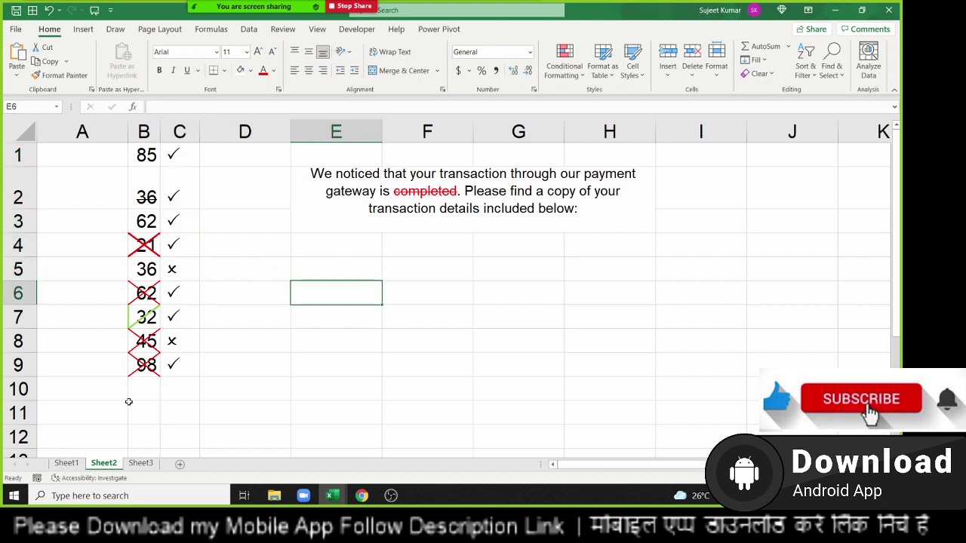
{"action": "type", "text": "J"}
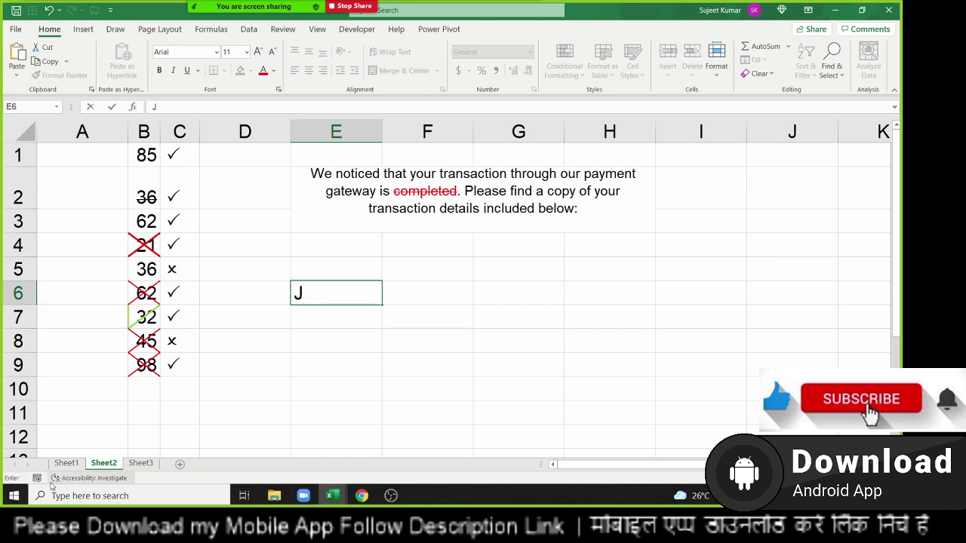
{"action": "left_click", "coordinate": [284, 364]}
Set cell E6's text orientation to -45 degrees in Format Cells Alignment
{"action": "right_click", "coordinate": [330, 286]}
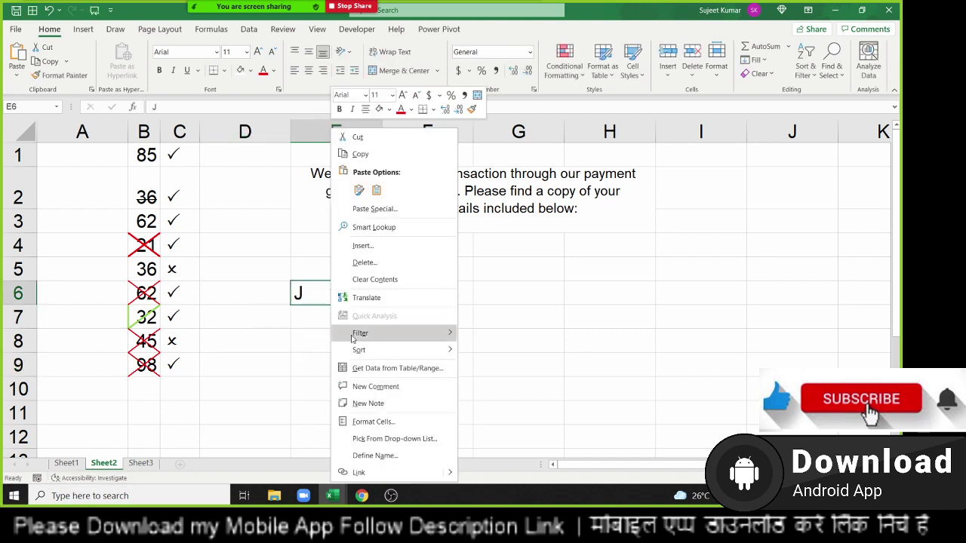
{"action": "left_click", "coordinate": [363, 422]}
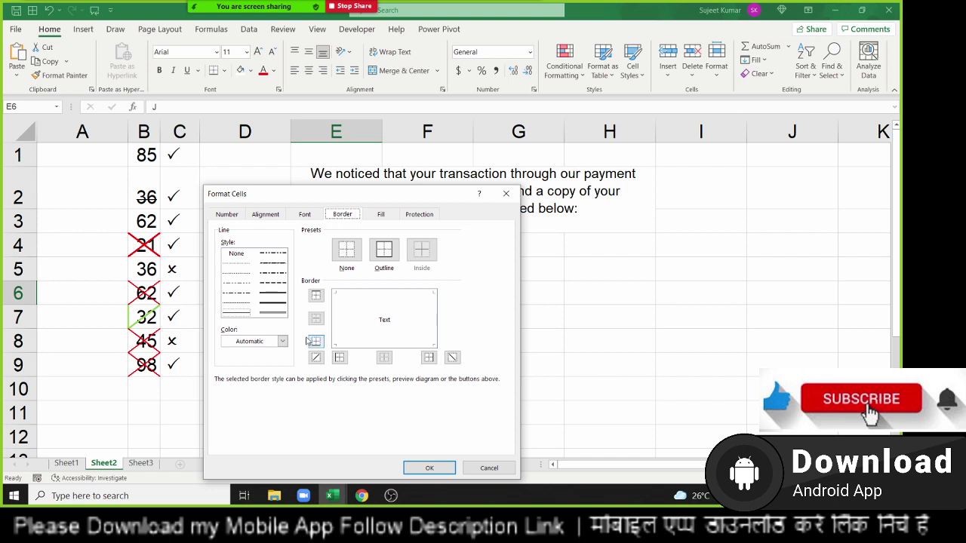
{"action": "left_click", "coordinate": [265, 214]}
{"action": "left_click_drag", "start_coordinate": [494, 275], "coordinate": [490, 305]}
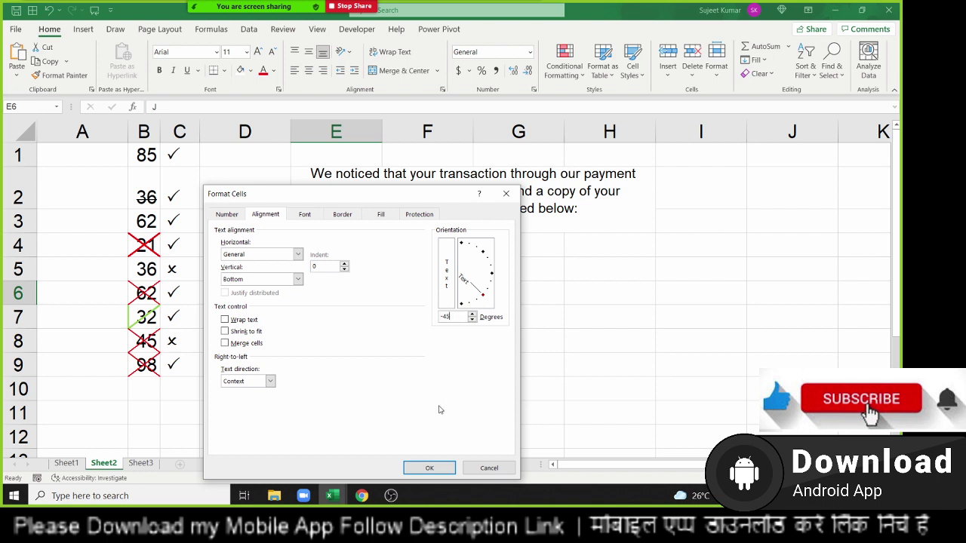
{"action": "left_click", "coordinate": [442, 469]}
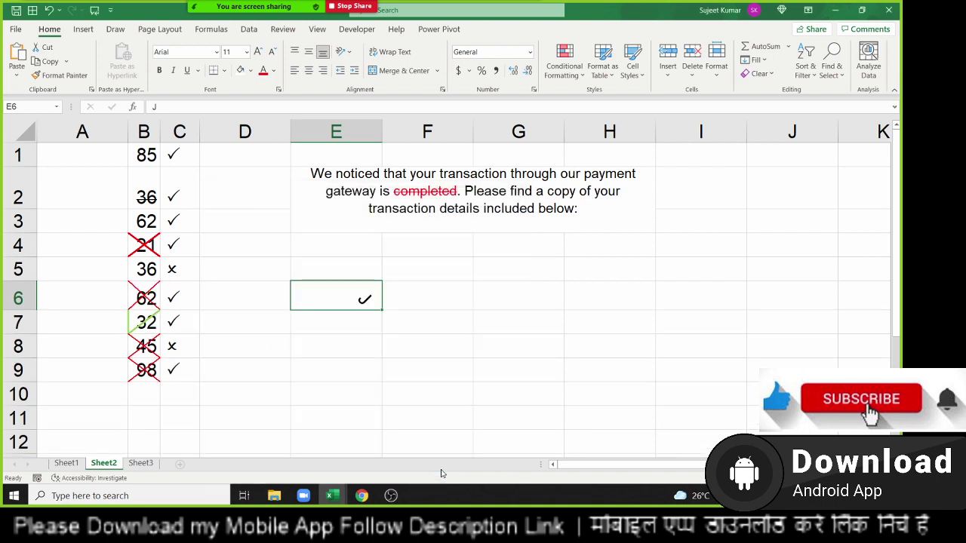
Change cell E6's font to Calibri Light
{"action": "left_click", "coordinate": [206, 53]}
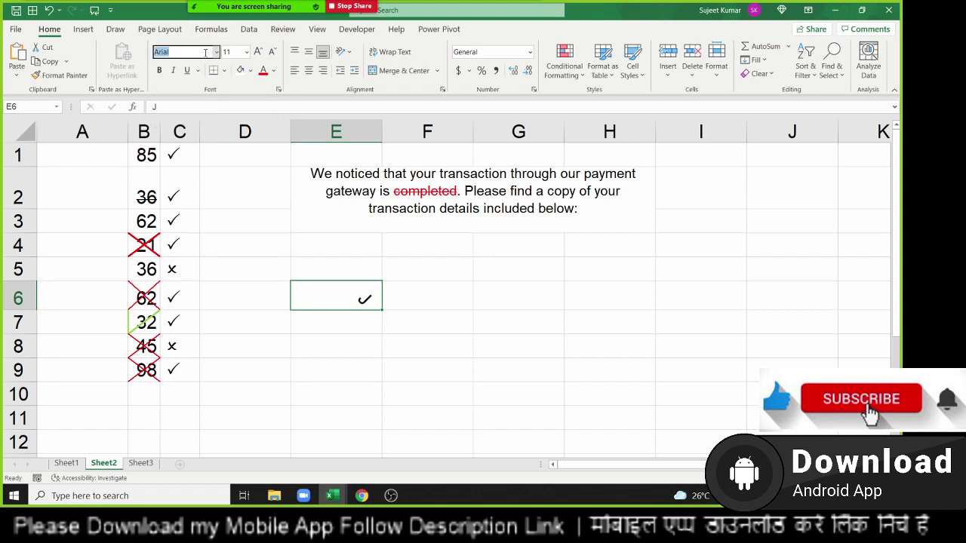
{"action": "type", "text": "C"}
{"action": "key", "text": "Down"}
{"action": "key", "text": "Return"}
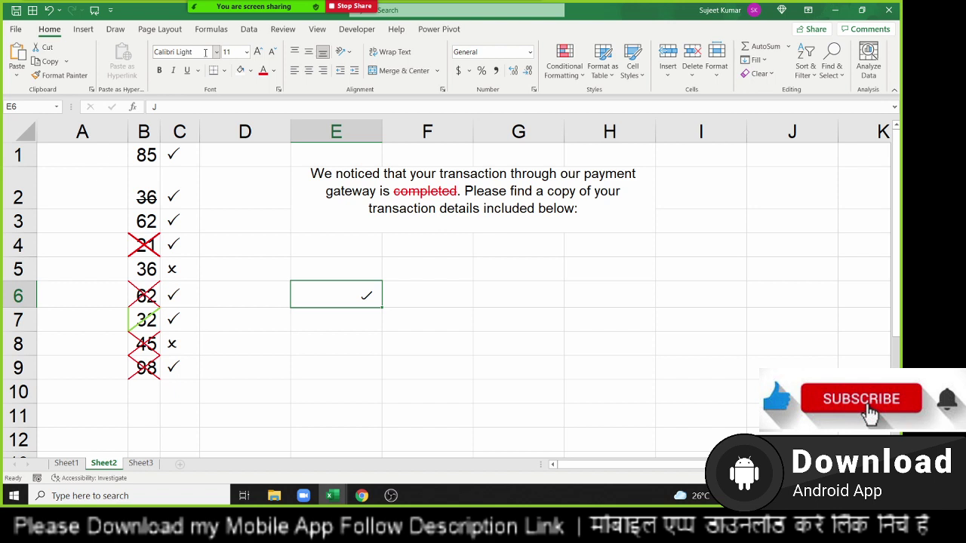
Enter a plain X in cell E7
{"action": "left_click", "coordinate": [332, 326]}
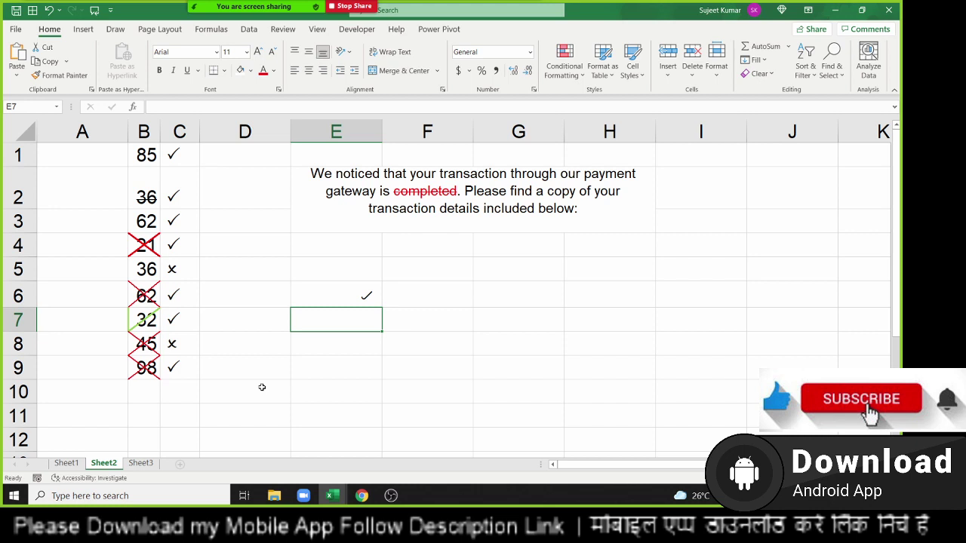
{"action": "type", "text": "X"}
{"action": "key", "text": "Return"}
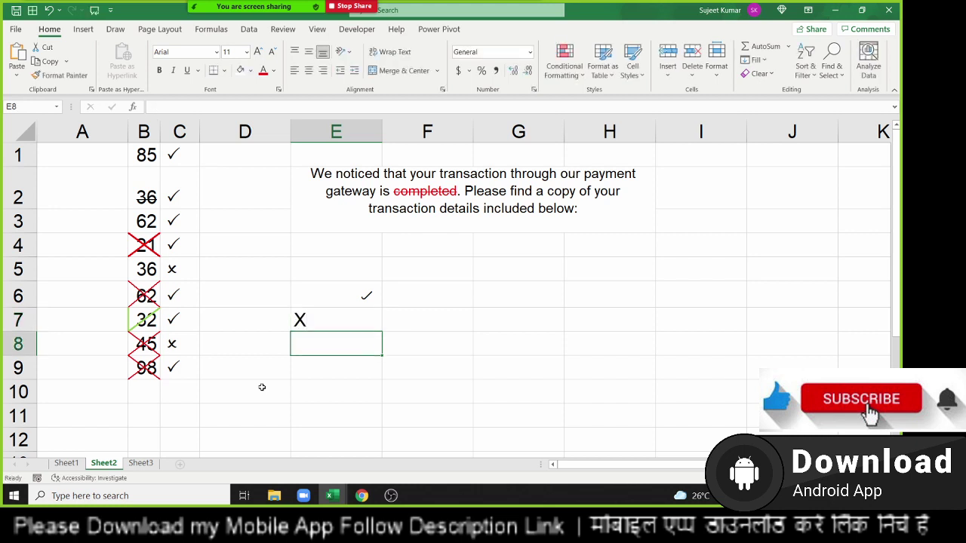
{"action": "key", "text": "Up"}
{"action": "key", "text": "Up"}
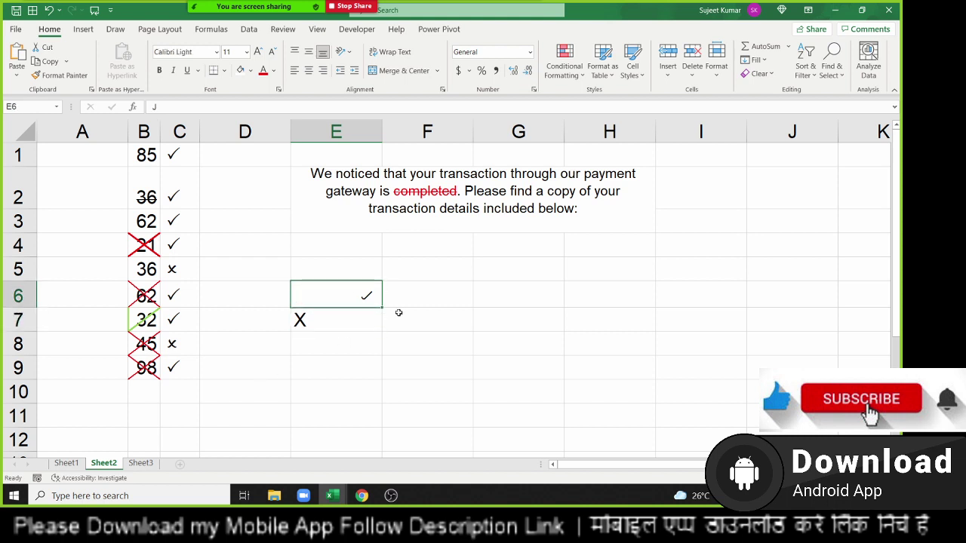
On Sheet3, enter Name in A5 and the date 1/6 in B5
{"action": "left_click", "coordinate": [147, 463]}
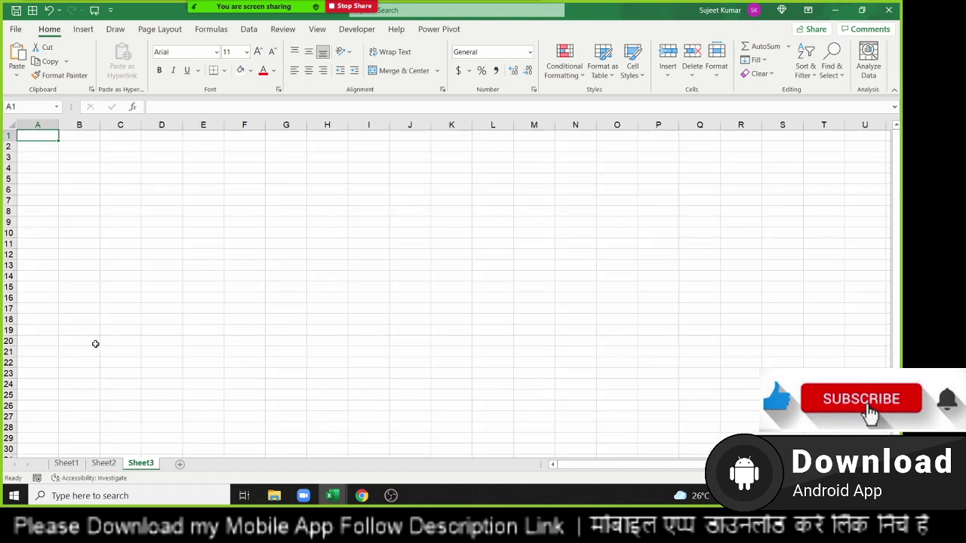
{"action": "left_click", "coordinate": [36, 178]}
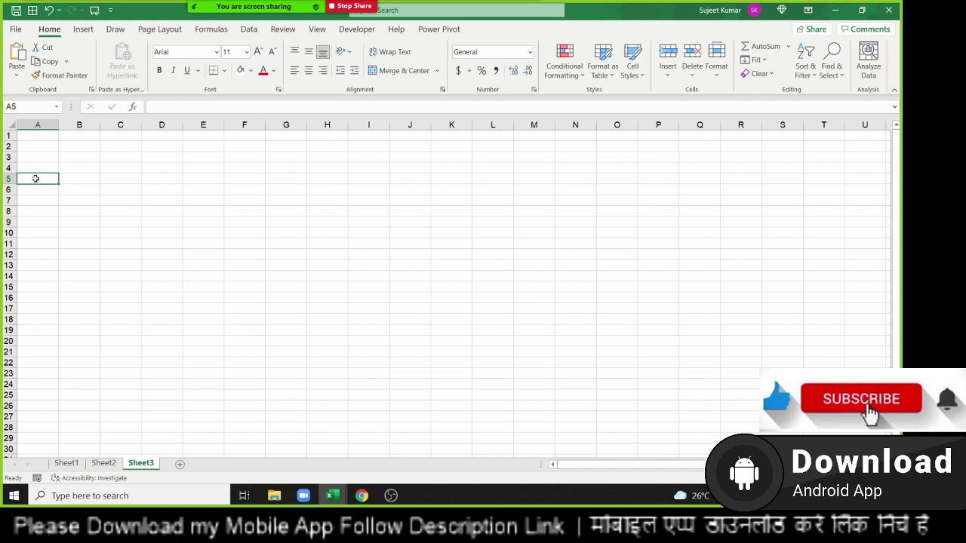
{"action": "type", "text": "Name"}
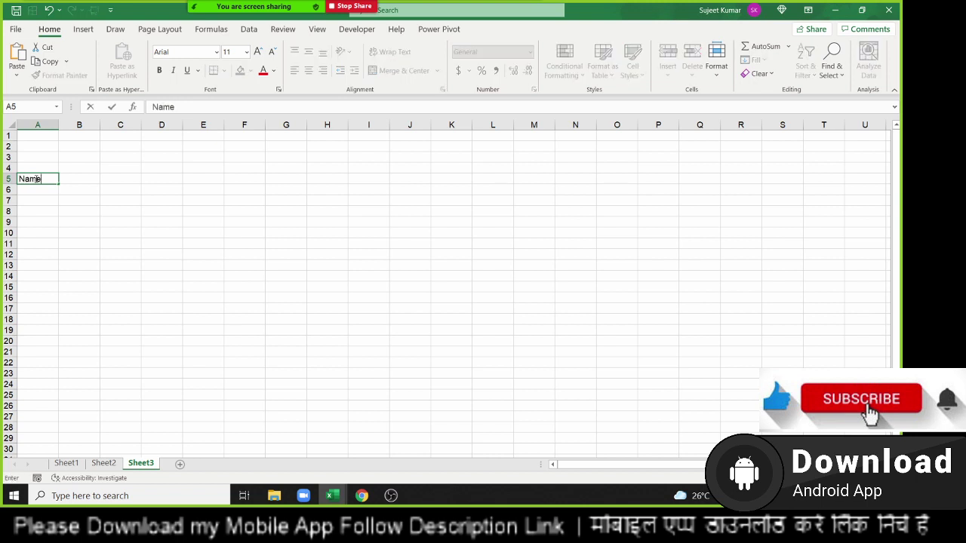
{"action": "key", "text": "Tab"}
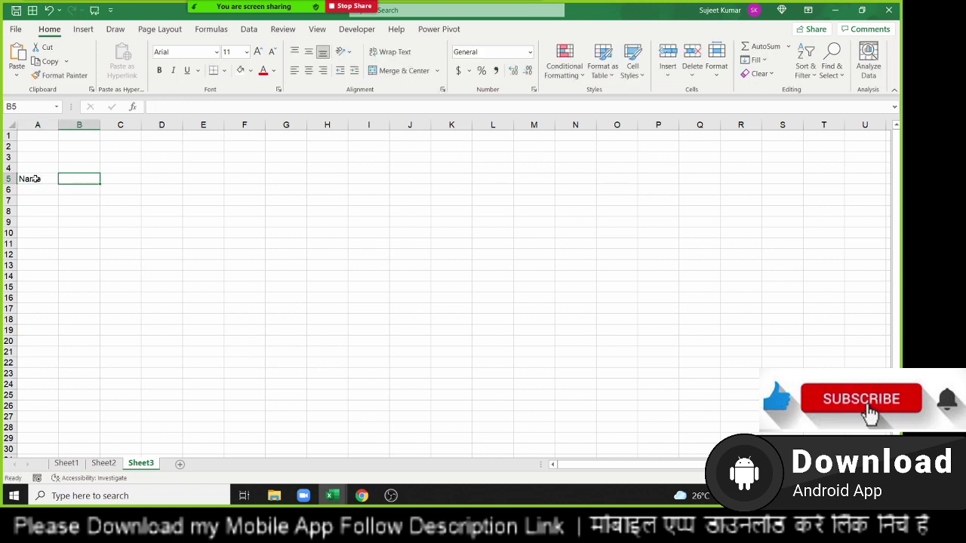
{"action": "type", "text": "1/6"}
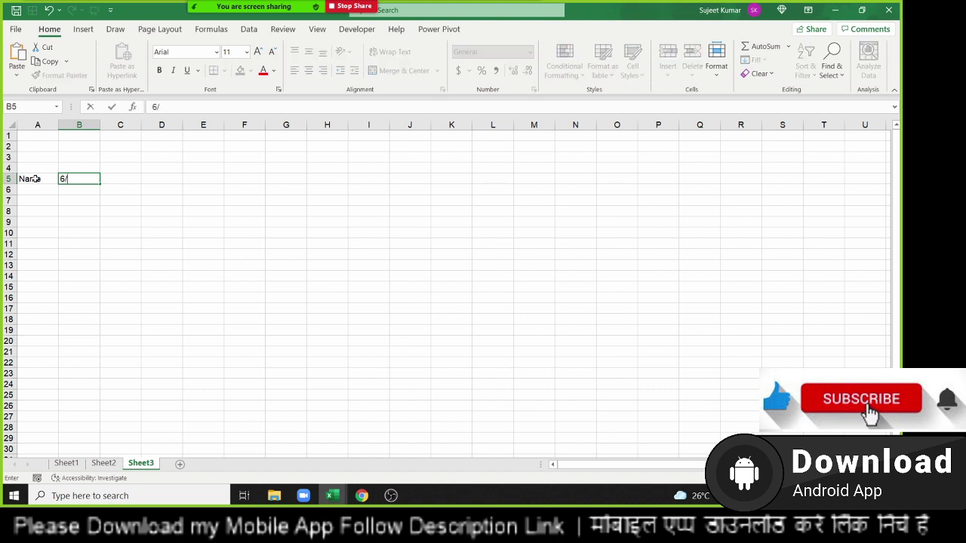
{"action": "type", "text": "1/2021"}
{"action": "key", "text": "Return"}
Format B5 as a date, fill dates across row 5, and clear July to end at 30-Jun-21
{"action": "left_click", "coordinate": [91, 179]}
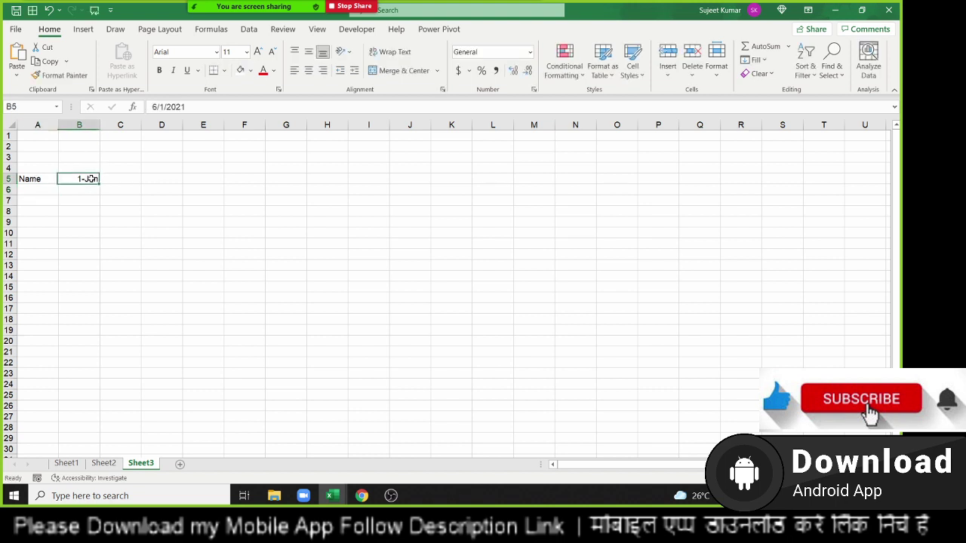
{"action": "key", "text": "ctrl+shift+4"}
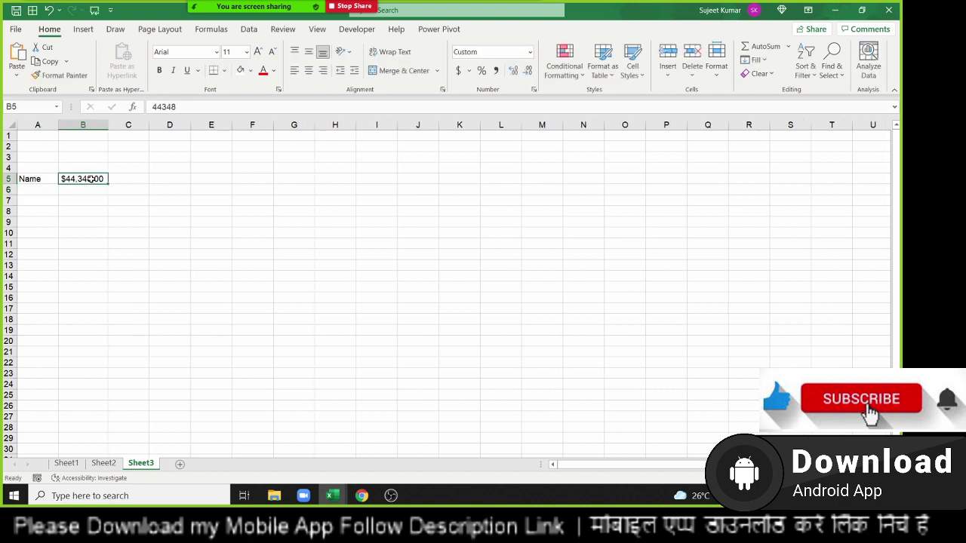
{"action": "key", "text": "ctrl+shift+3"}
{"action": "left_click_drag", "start_coordinate": [108, 182], "coordinate": [822, 186]}
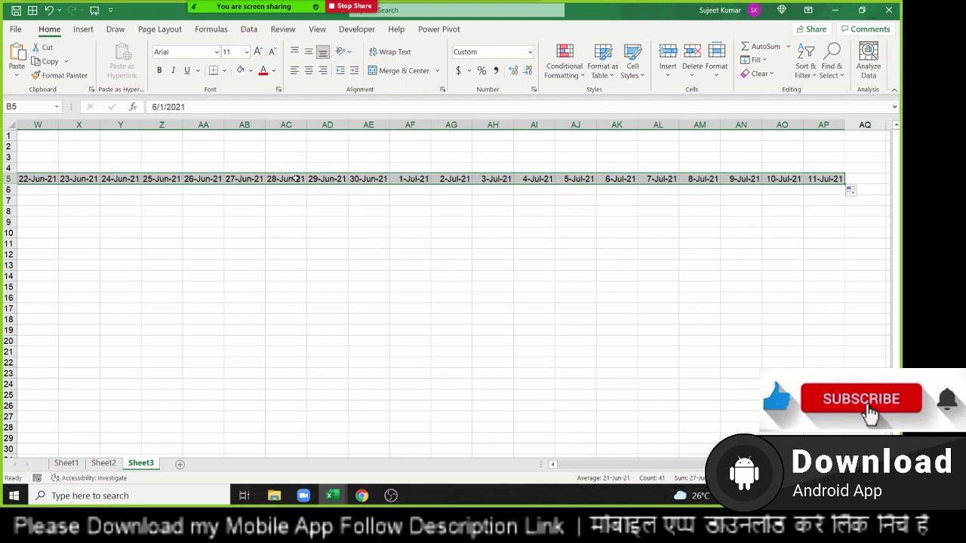
{"action": "left_click", "coordinate": [423, 180]}
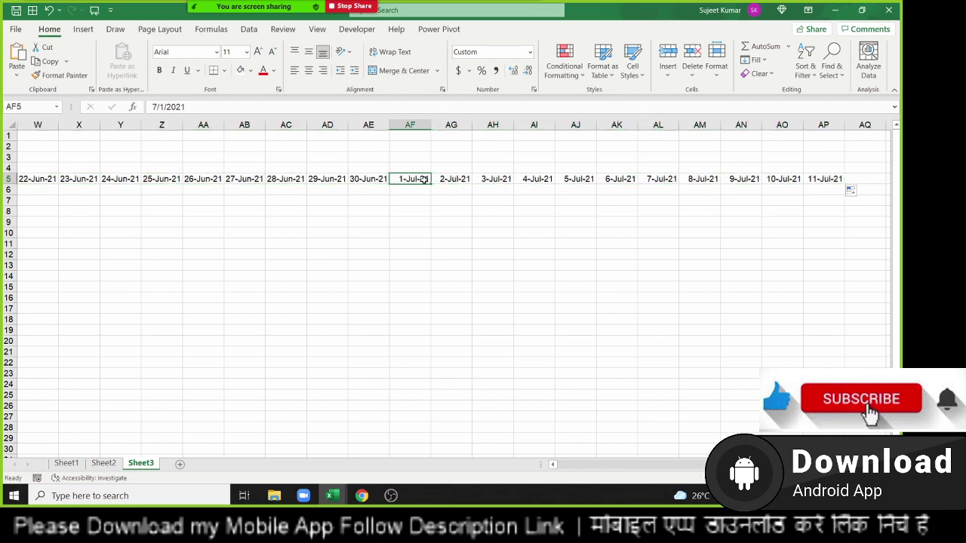
{"action": "key", "text": "ctrl+shift+Right"}
{"action": "key", "text": "Delete"}
{"action": "key", "text": "Left"}
Type 'ja' in A6 and autofill the custom name list down to A17
{"action": "key", "text": "ctrl+Left"}
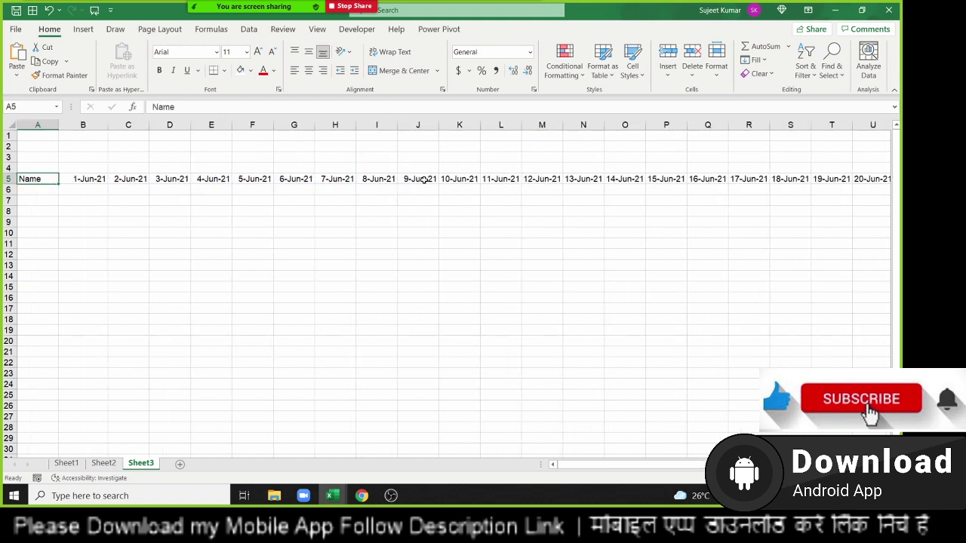
{"action": "key", "text": "Down"}
{"action": "type", "text": "ja"}
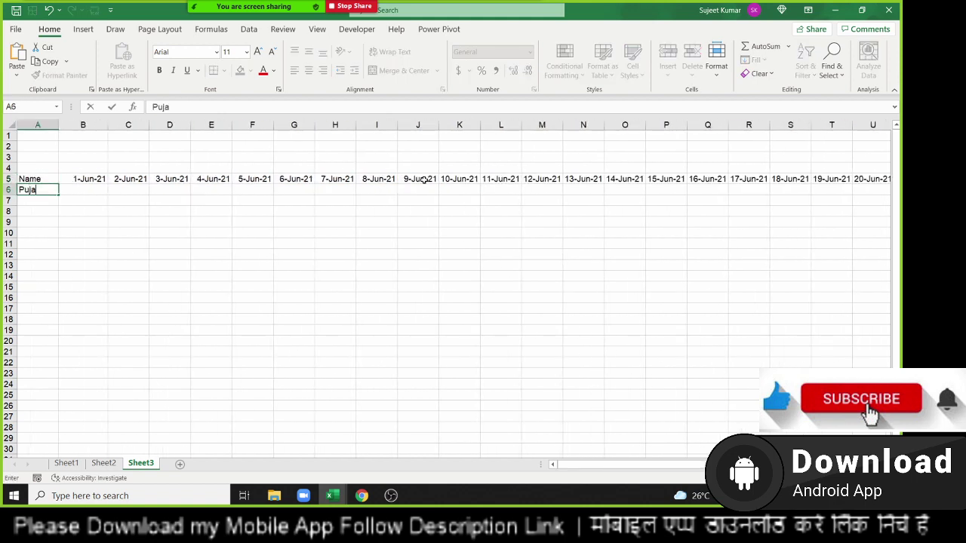
{"action": "key", "text": "Return"}
{"action": "key", "text": "Return"}
{"action": "key", "text": "shift+Down"}
{"action": "key", "text": "shift+space"}
{"action": "left_click", "coordinate": [48, 189]}
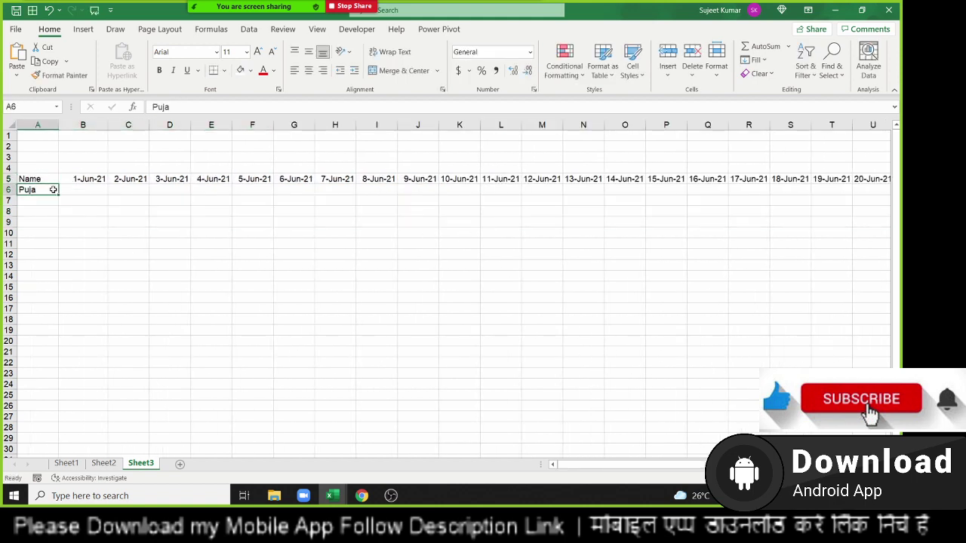
{"action": "left_click_drag", "start_coordinate": [58, 194], "coordinate": [41, 315]}
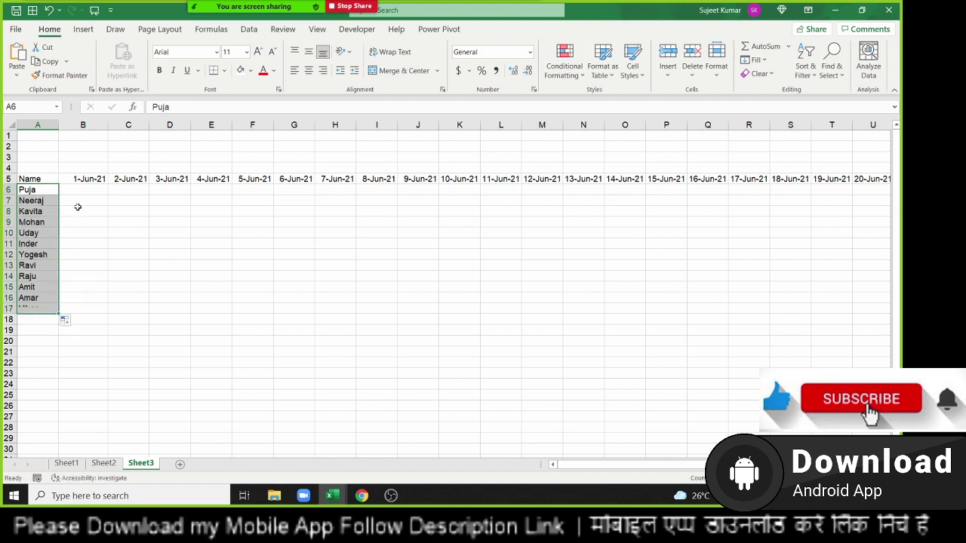
{"action": "left_click", "coordinate": [80, 193]}
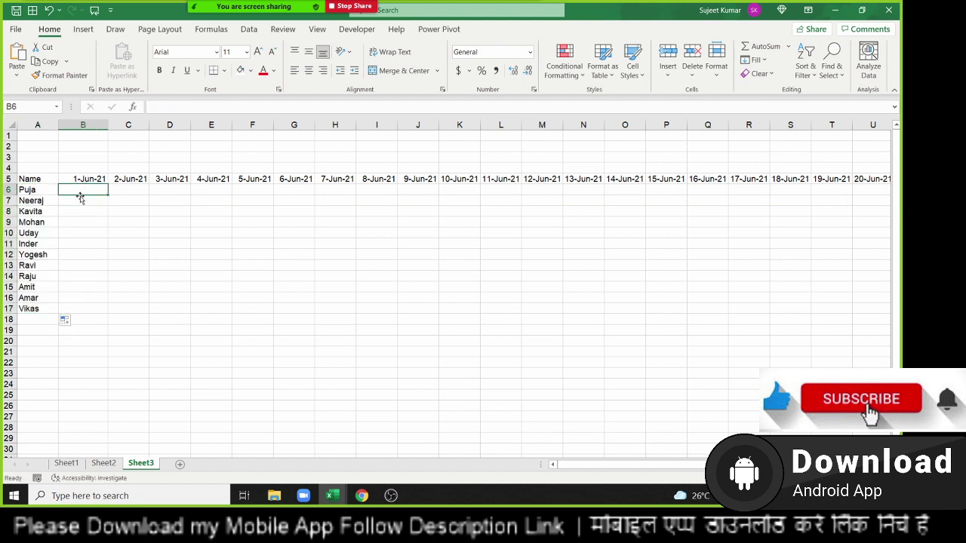
{"action": "type", "text": "P"}
{"action": "key", "text": "Up"}
{"action": "key", "text": "ctrl+Right"}
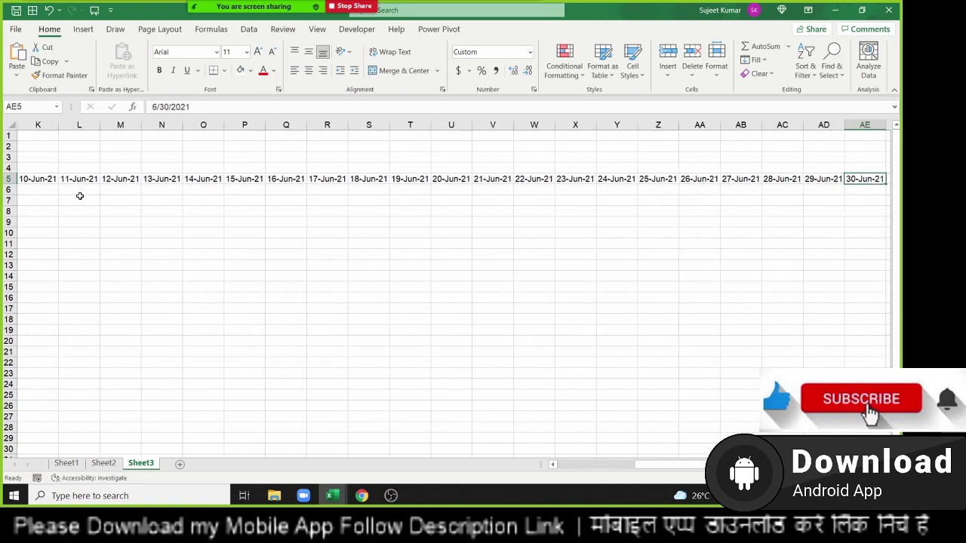
Fill P into every attendance cell from B6 through the 30-Jun column for all names
{"action": "key", "text": "Down"}
{"action": "key", "text": "ctrl+shift+Left"}
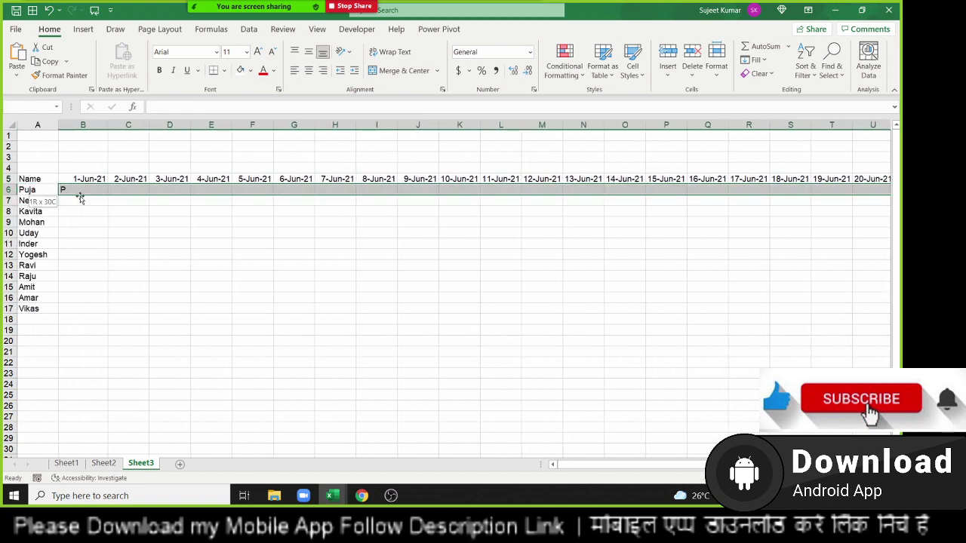
{"action": "key", "text": "shift+Down"}
{"action": "key", "text": "shift+Down"}
{"action": "key", "text": "shift+Down"}
{"action": "key", "text": "shift+Down"}
{"action": "key", "text": "shift+Down"}
{"action": "key", "text": "shift+Down"}
{"action": "key", "text": "shift+Down"}
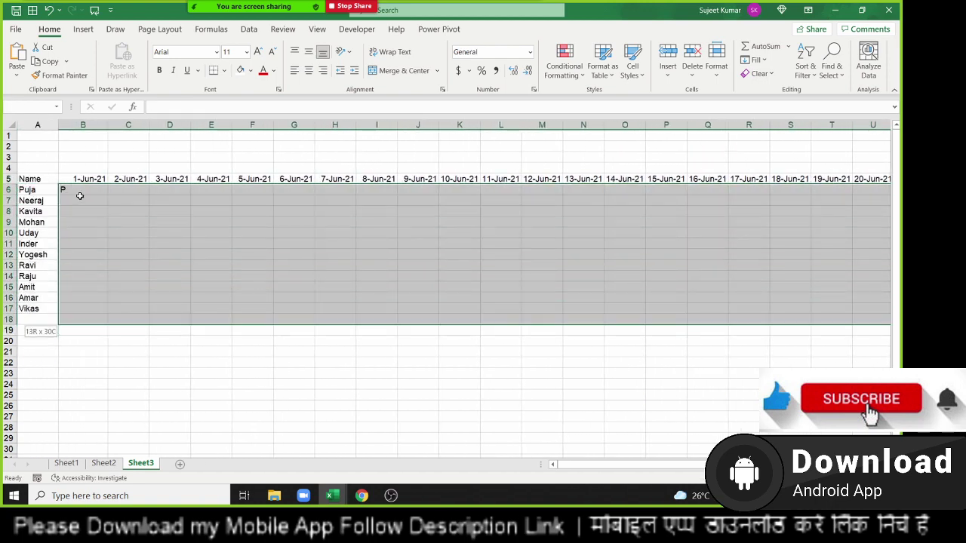
{"action": "key", "text": "ctrl+Return"}
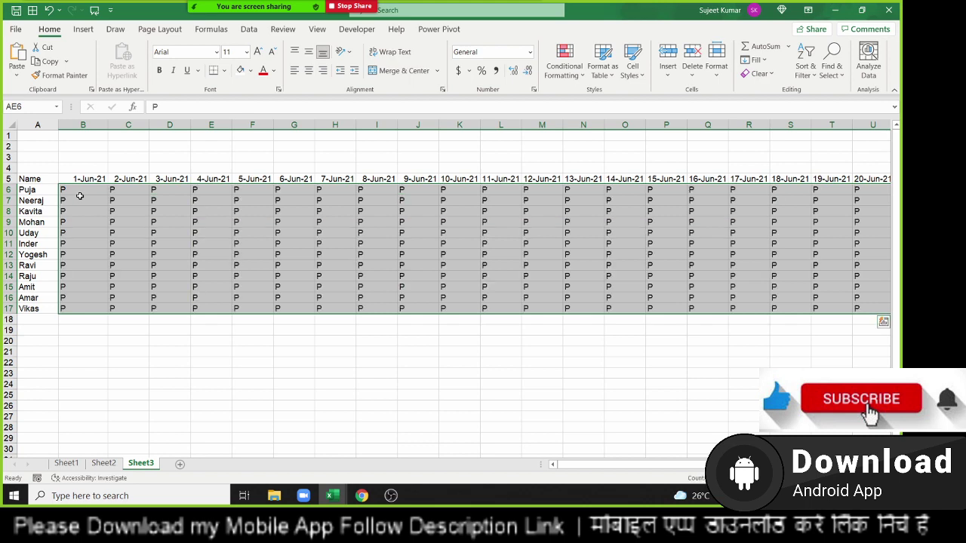
Apply All Borders to the whole attendance grid from A5 to AE17
{"action": "key", "text": "Up"}
{"action": "key", "text": "ctrl+Left"}
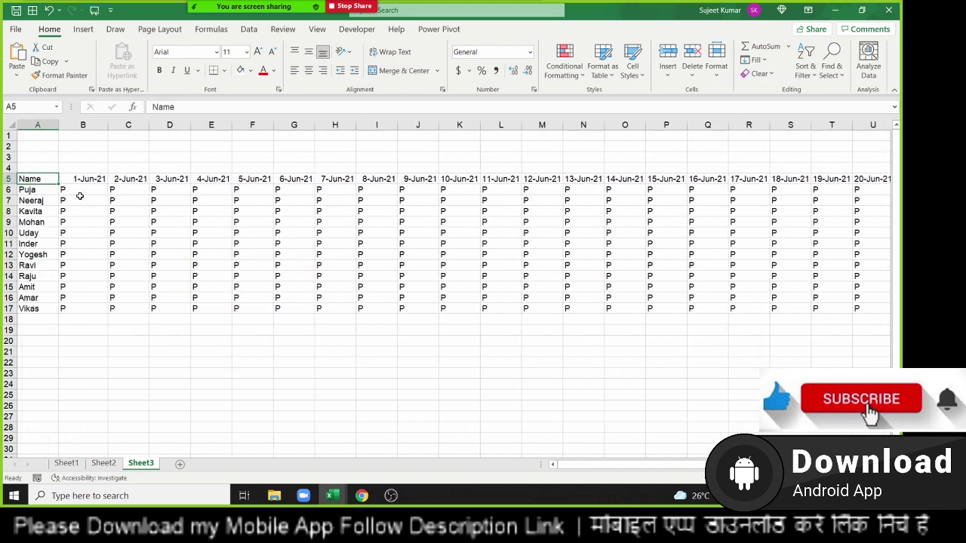
{"action": "key", "text": "ctrl+shift+Right"}
{"action": "key", "text": "ctrl+shift+Down"}
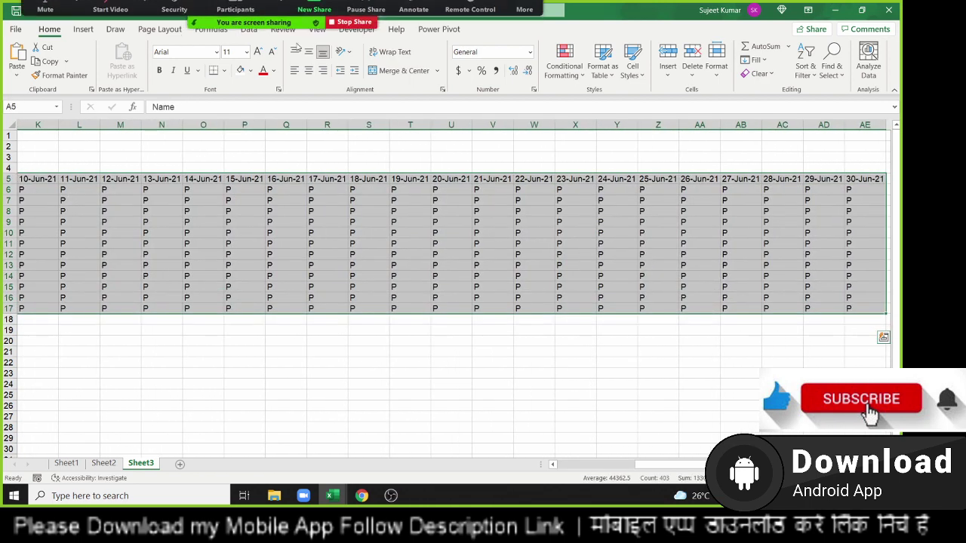
{"action": "left_click", "coordinate": [224, 70]}
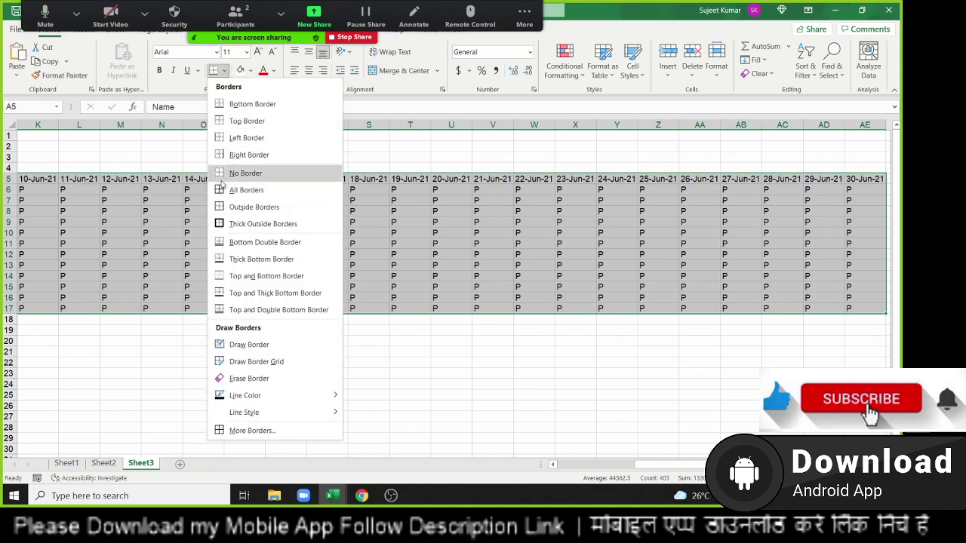
{"action": "left_click", "coordinate": [246, 189]}
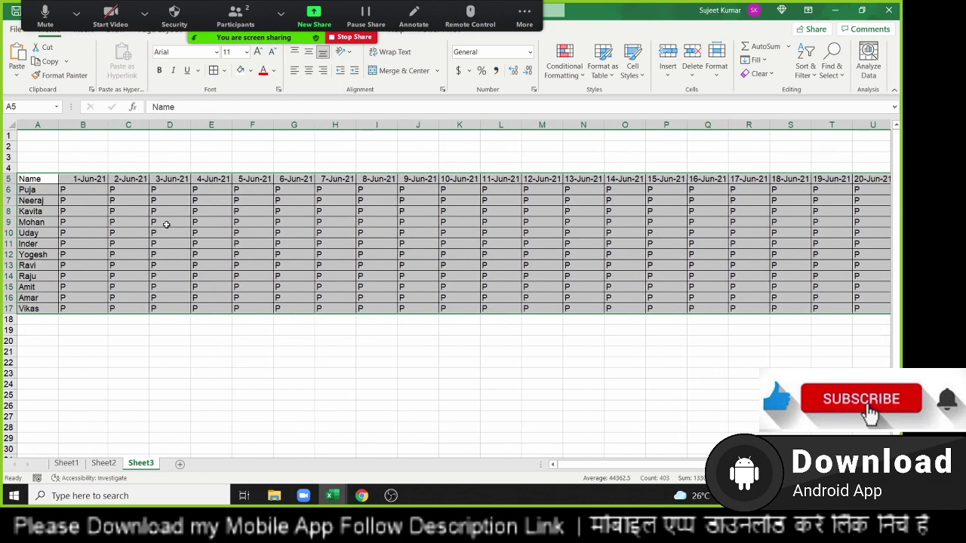
Autofit every column on the sheet and open the print preview
{"action": "left_click", "coordinate": [11, 123]}
{"action": "double_click", "coordinate": [151, 123]}
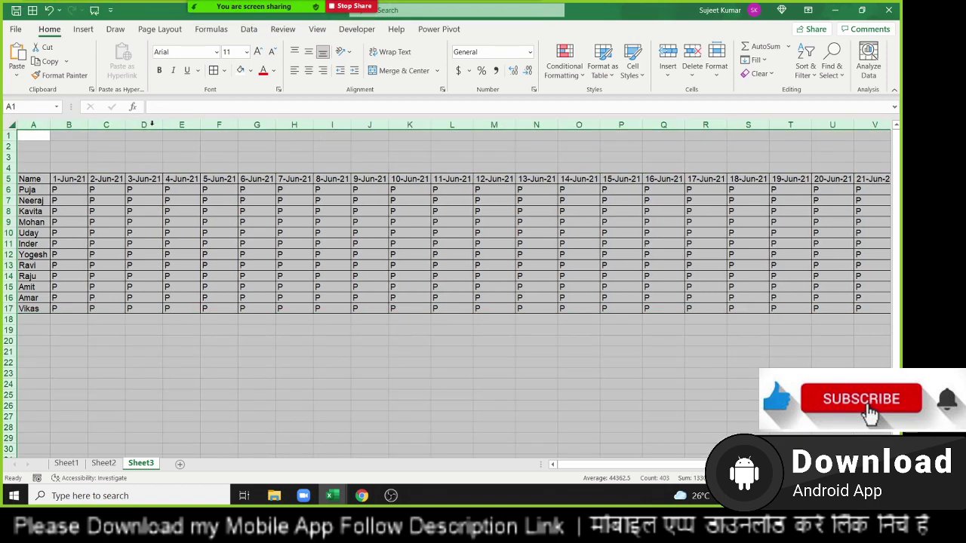
{"action": "left_click", "coordinate": [188, 244]}
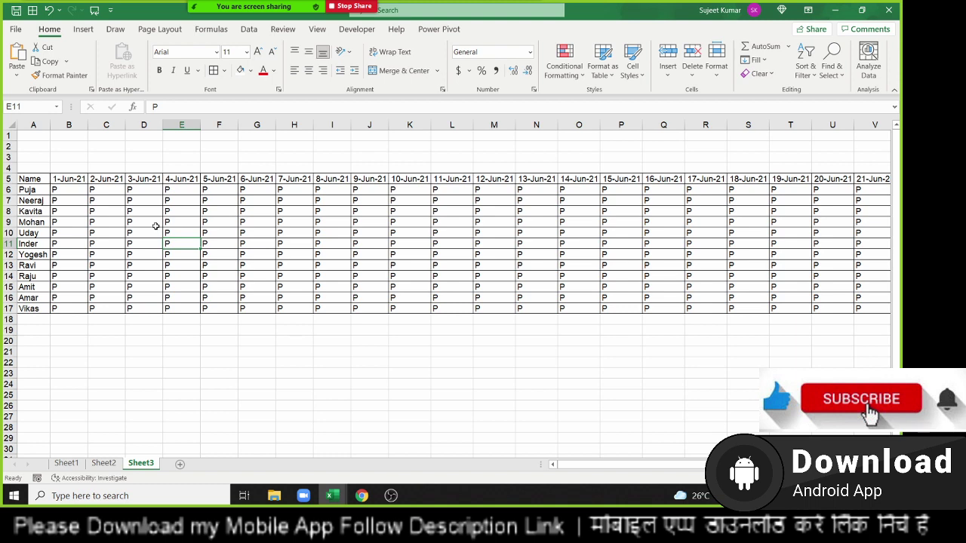
{"action": "key", "text": "ctrl+p"}
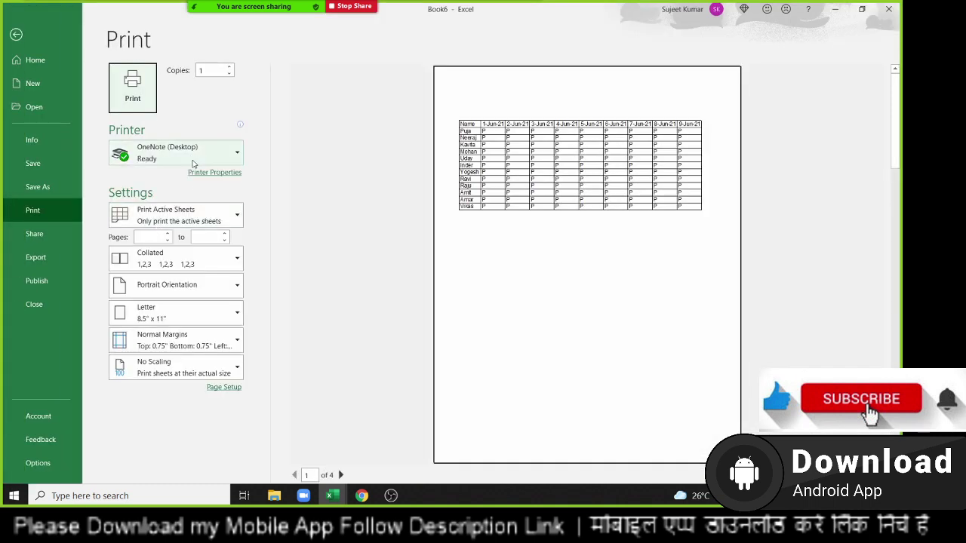
Set the printout to landscape, A4 paper and narrow margins, then return to the sheet
{"action": "left_click", "coordinate": [186, 285]}
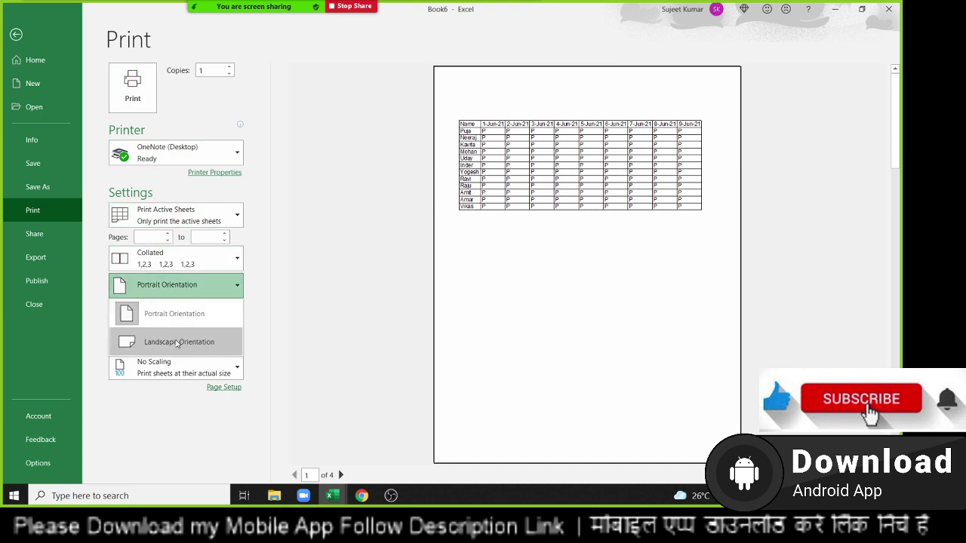
{"action": "left_click", "coordinate": [177, 343]}
{"action": "left_click", "coordinate": [170, 320]}
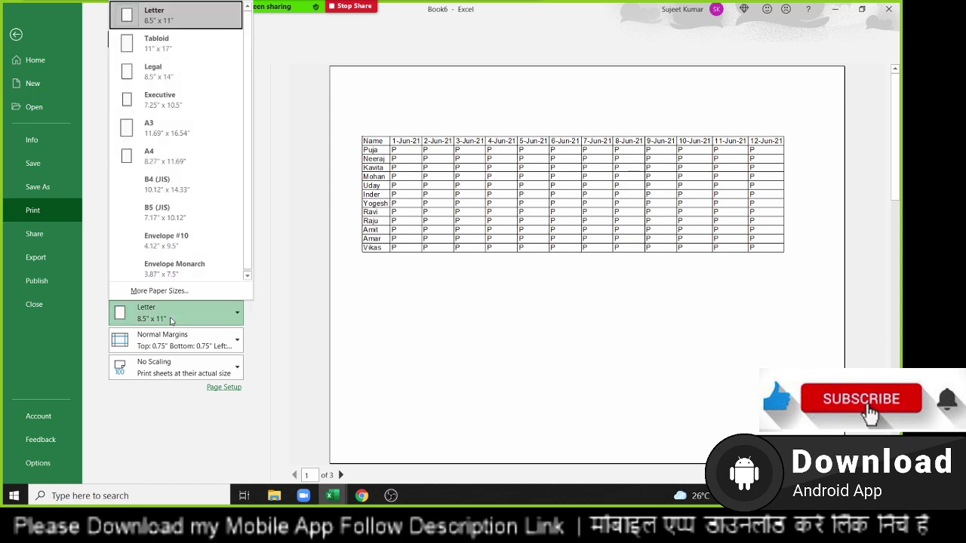
{"action": "left_click", "coordinate": [168, 159]}
{"action": "left_click", "coordinate": [174, 340]}
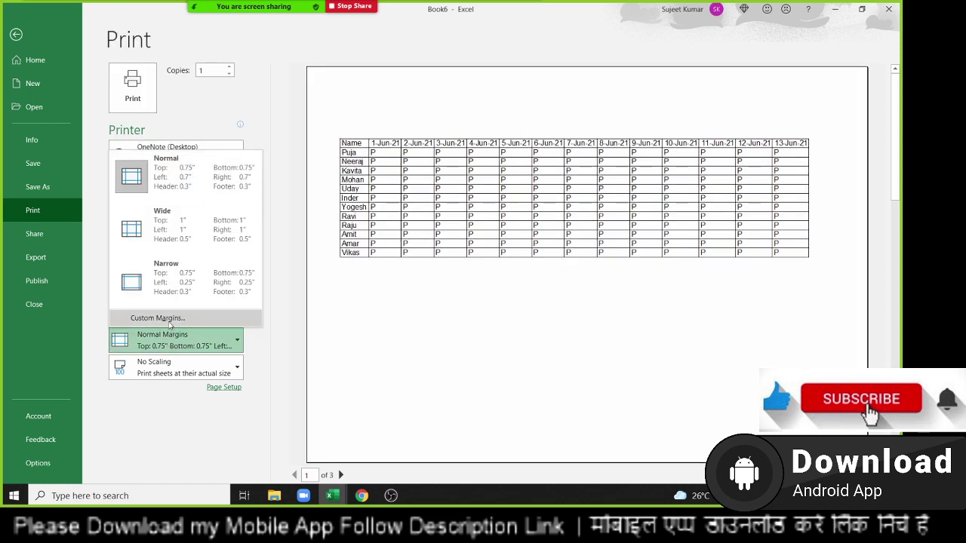
{"action": "left_click", "coordinate": [166, 298]}
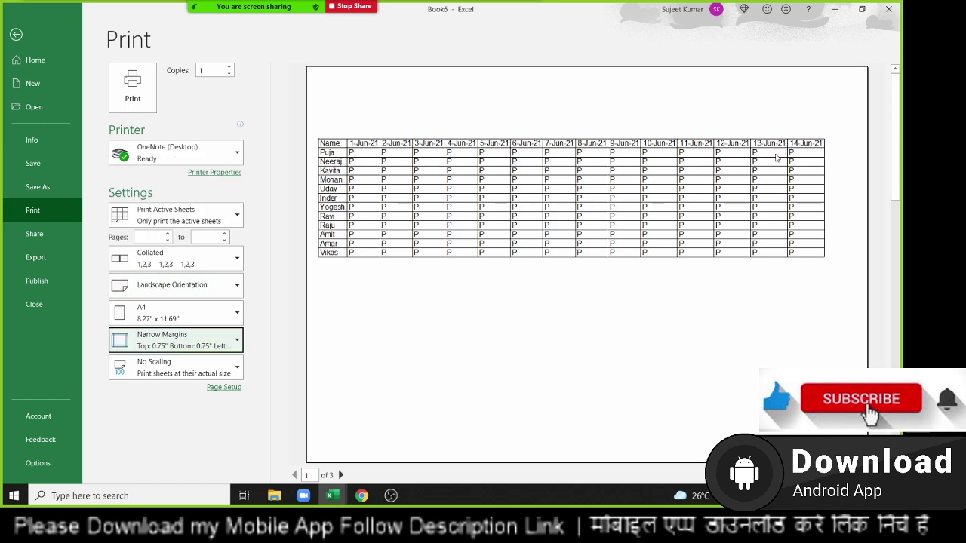
{"action": "left_click", "coordinate": [16, 34]}
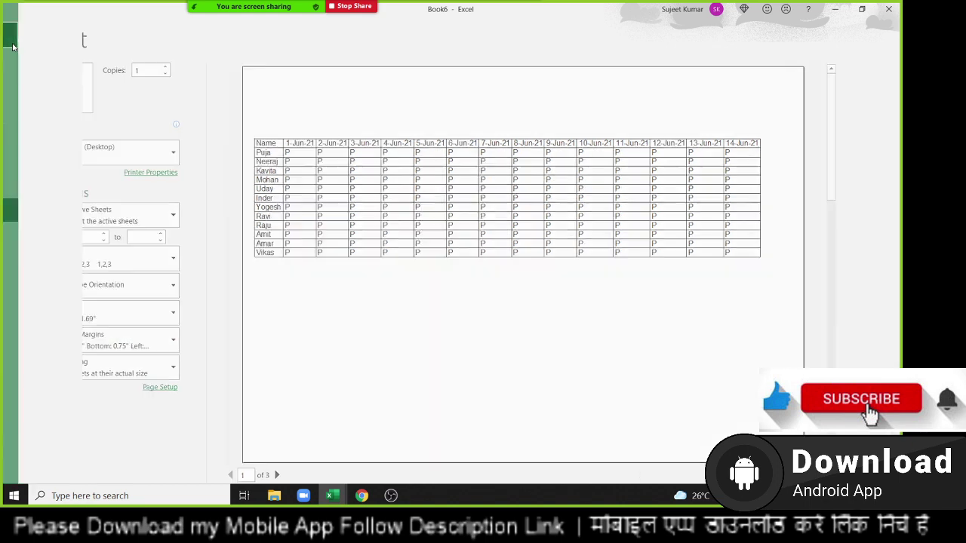
{"action": "left_click", "coordinate": [363, 253]}
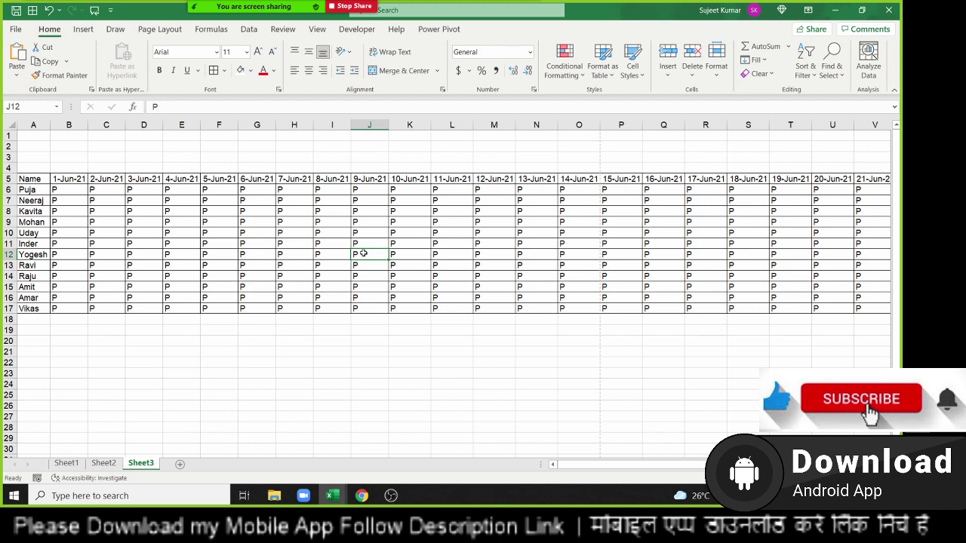
Rotate the A5:AE5 heading text to read upward with Orientation > Rotate Text Up
{"action": "key", "text": "Up"}
{"action": "key", "text": "Up"}
{"action": "key", "text": "Up"}
{"action": "key", "text": "ctrl+shift+Down"}
{"action": "key", "text": "ctrl+v"}
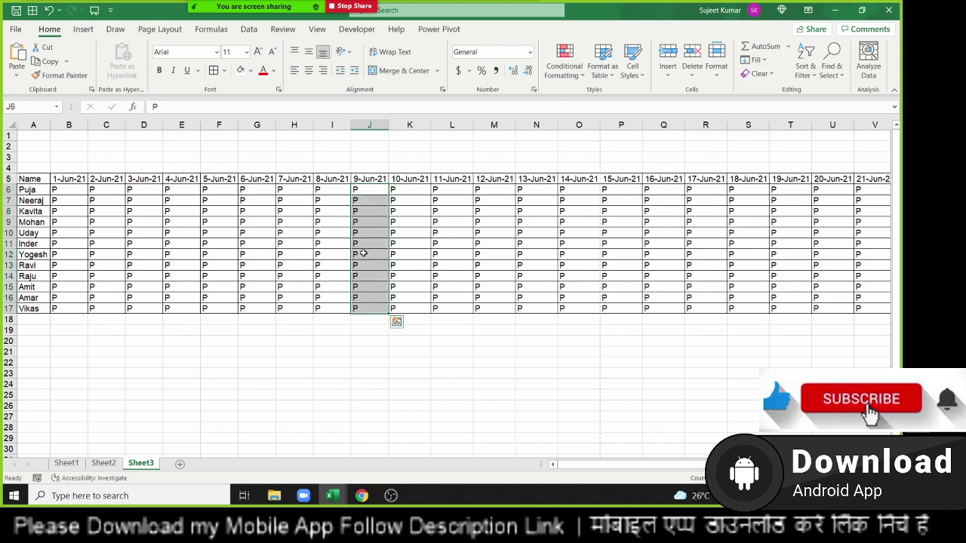
{"action": "key", "text": "Up"}
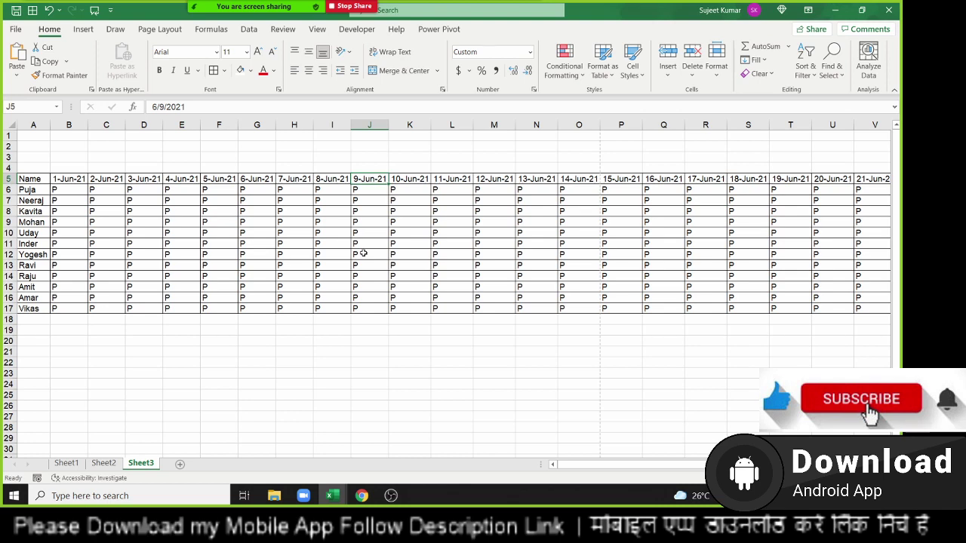
{"action": "key", "text": "ctrl+Left"}
{"action": "key", "text": "ctrl+shift+Right"}
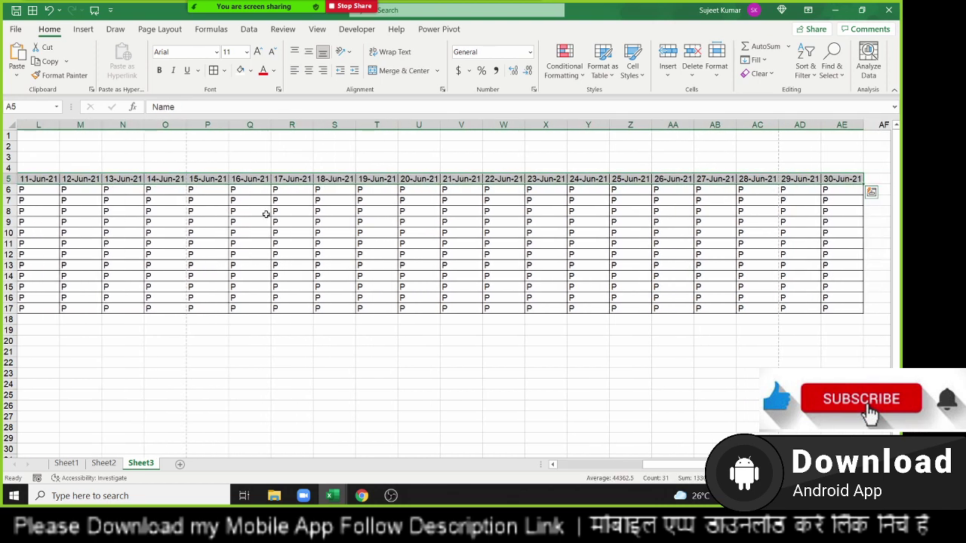
{"action": "left_click", "coordinate": [351, 53]}
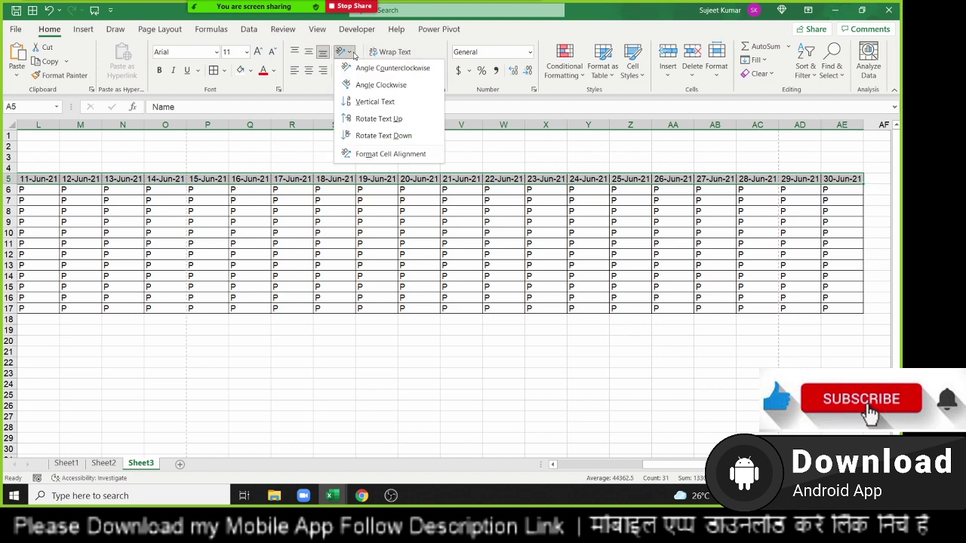
{"action": "left_click", "coordinate": [378, 118]}
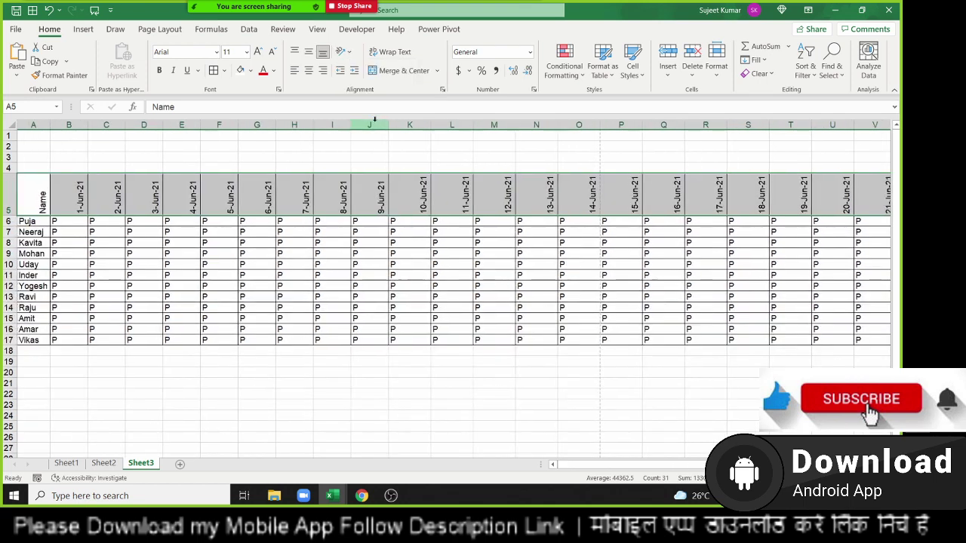
{"action": "left_click", "coordinate": [294, 274]}
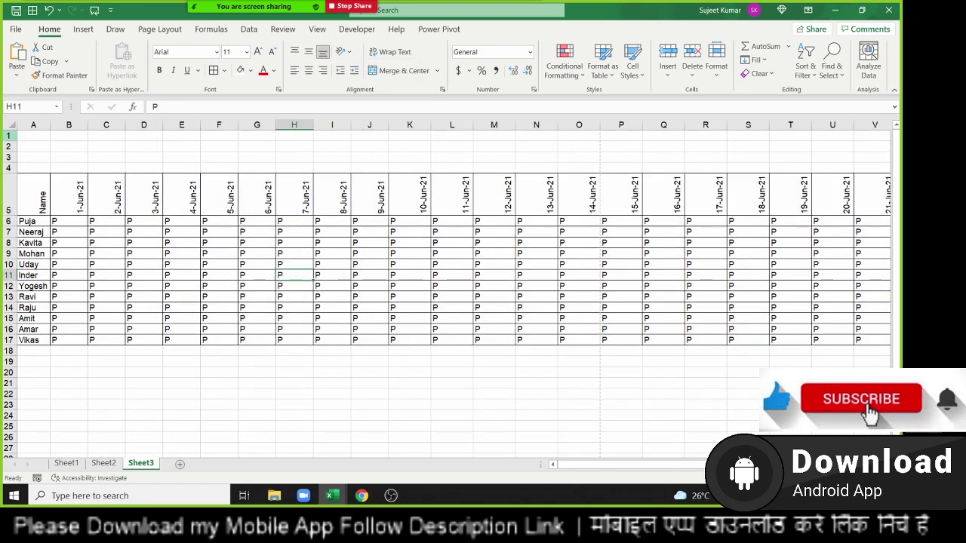
{"action": "left_click", "coordinate": [7, 124]}
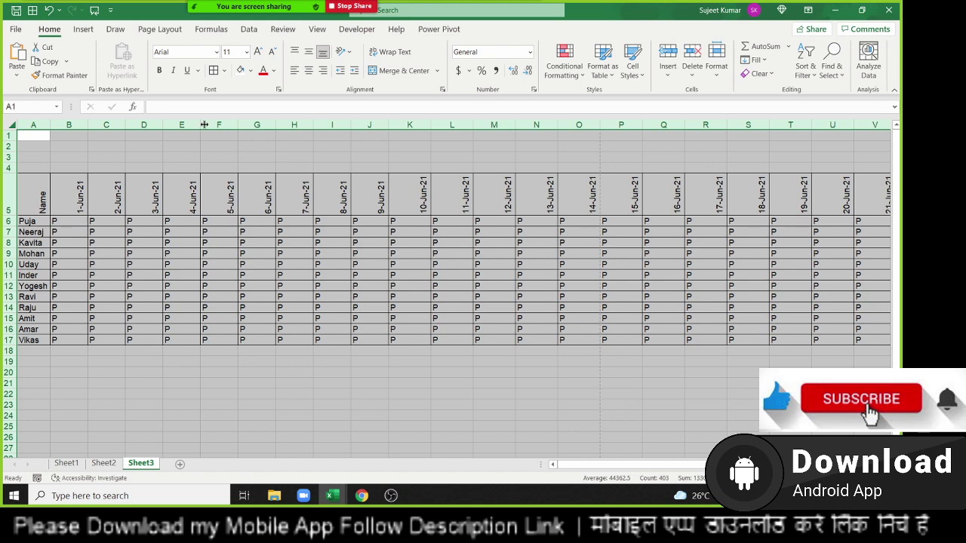
Autofit the date columns narrower and confirm in print preview that the June grid fits one page
{"action": "double_click", "coordinate": [204, 125]}
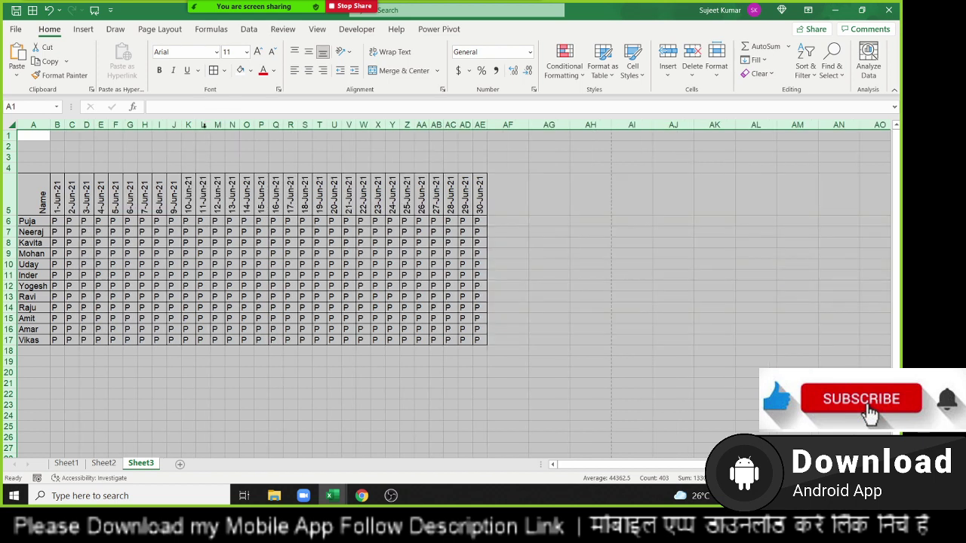
{"action": "left_click", "coordinate": [194, 209]}
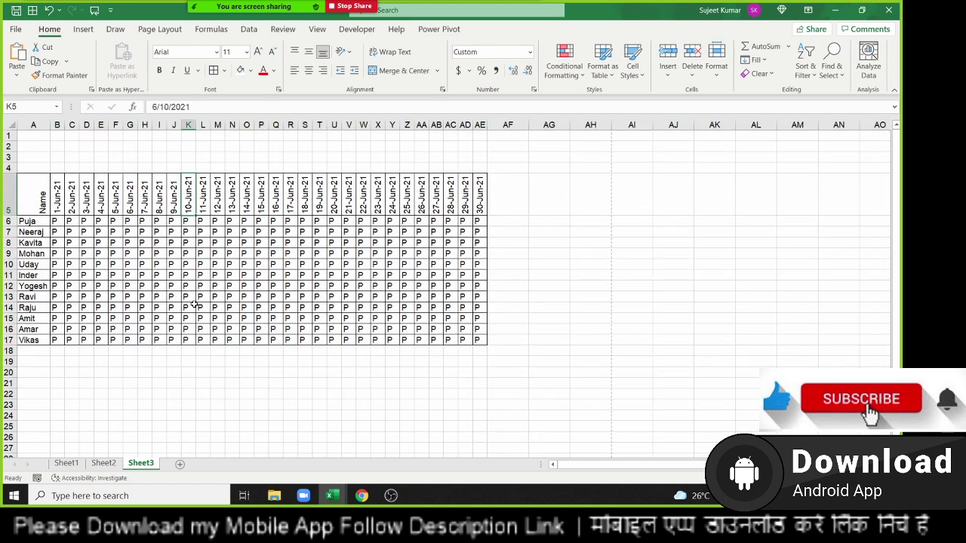
{"action": "left_click_drag", "start_coordinate": [53, 221], "coordinate": [475, 340]}
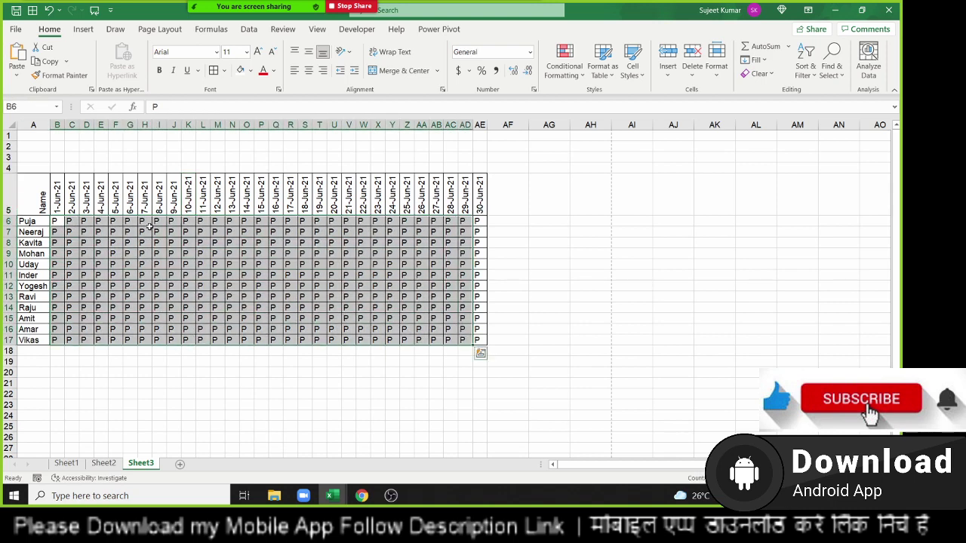
{"action": "mouse_move", "coordinate": [47, 199]}
{"action": "left_mouse_down"}
{"action": "mouse_move", "coordinate": [496, 215]}
{"action": "mouse_move", "coordinate": [478, 218]}
{"action": "left_mouse_up"}
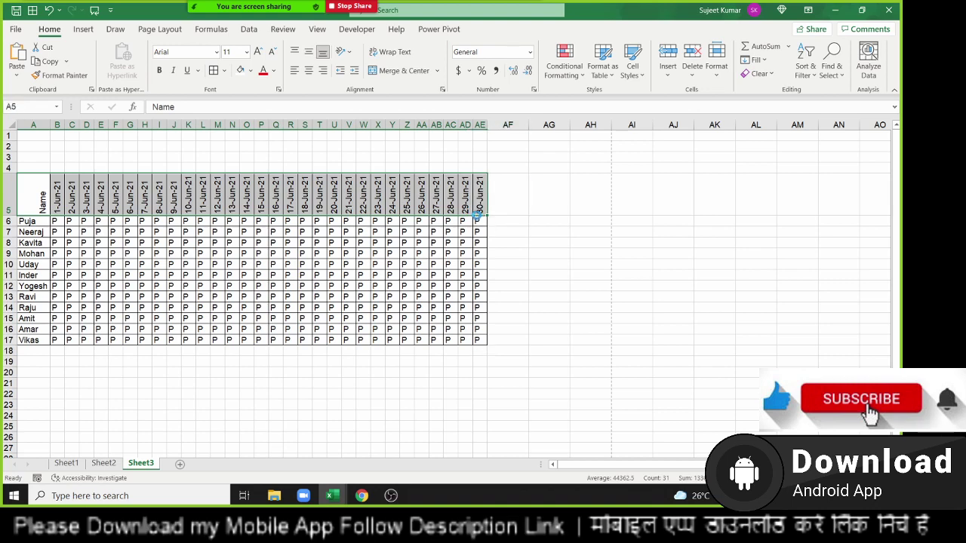
{"action": "key", "text": "ctrl+p"}
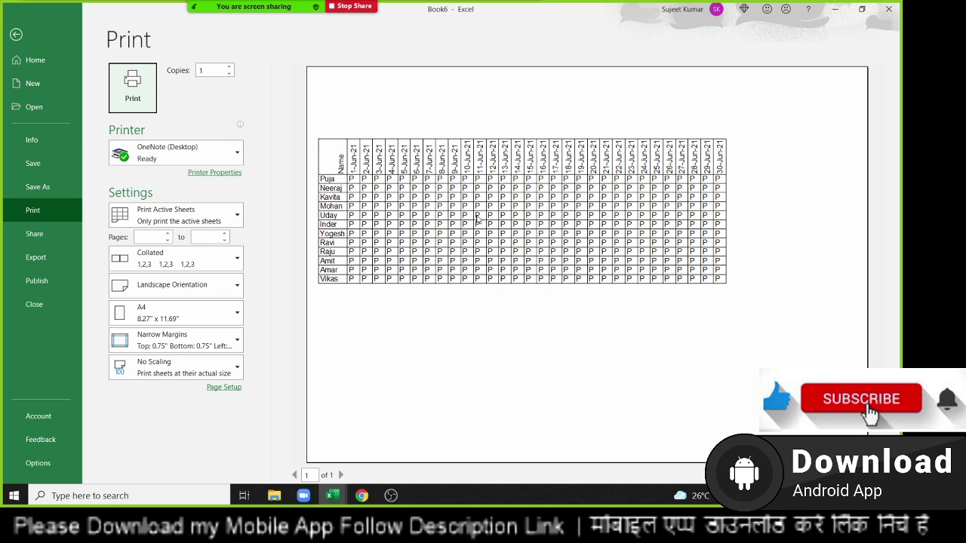
{"action": "key", "text": "Escape"}
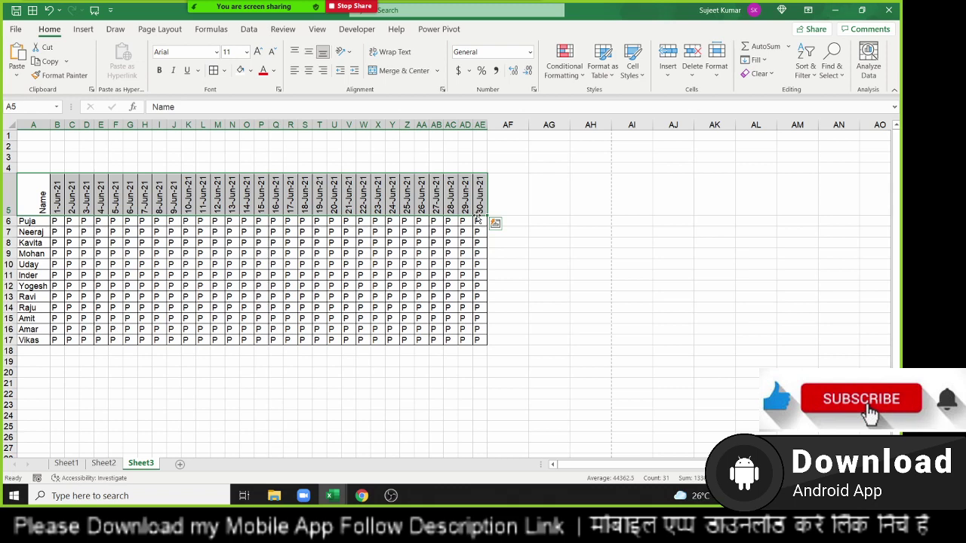
Enter 2 in cell A5 and add a new blank Sheet4
{"action": "type", "text": "2"}
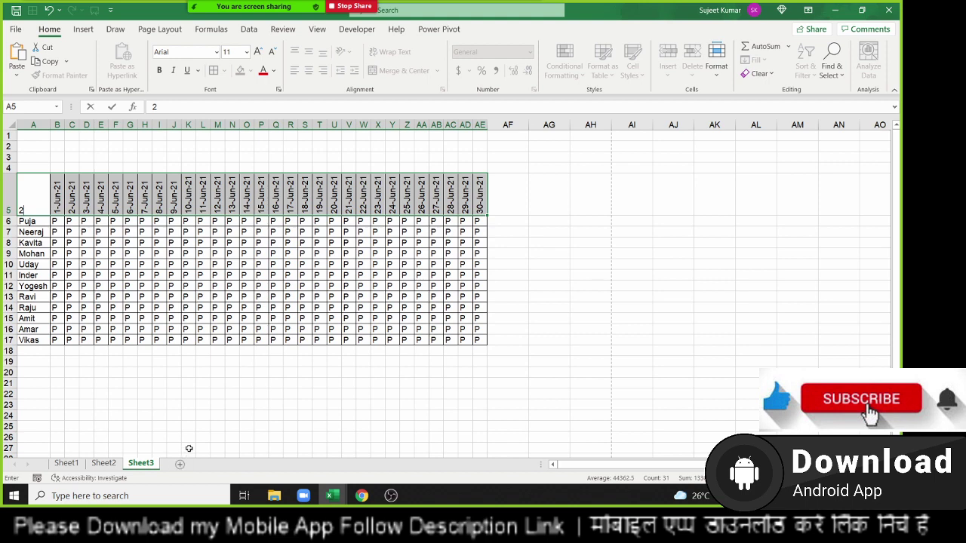
{"action": "left_click", "coordinate": [593, 299]}
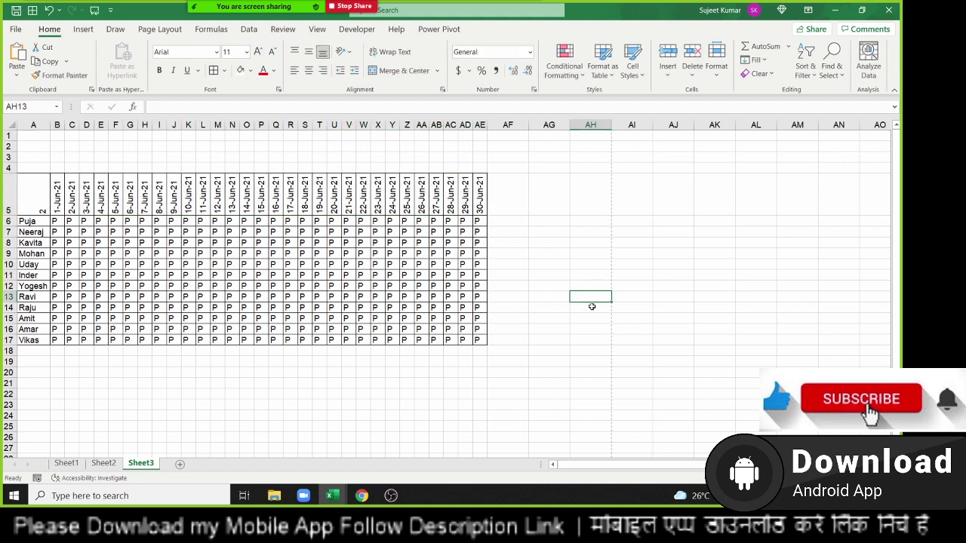
{"action": "left_click", "coordinate": [180, 464]}
Start entering 1254 in D8 on Sheet4, then cancel the entry
{"action": "left_click", "coordinate": [178, 256]}
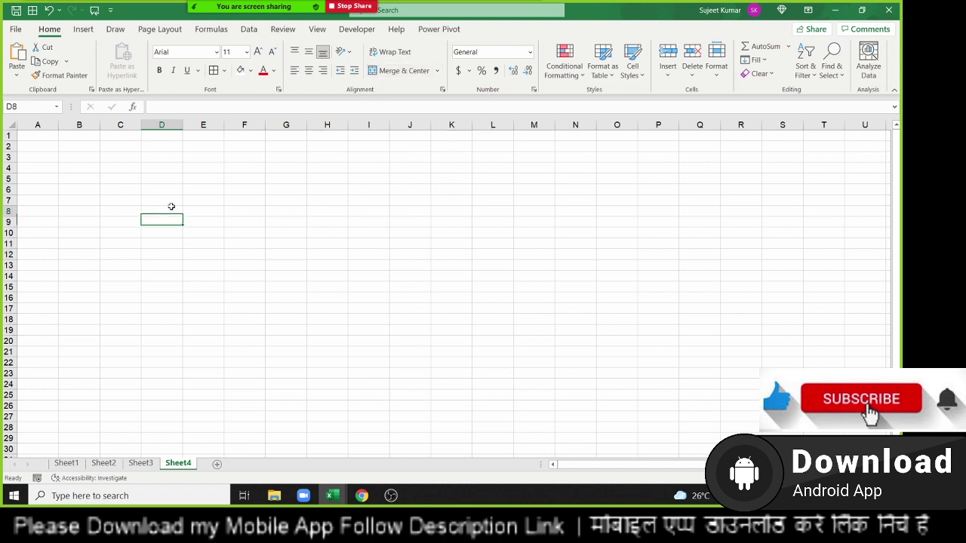
{"action": "mouse_move", "coordinate": [167, 211]}
{"action": "left_mouse_down"}
{"action": "mouse_move", "coordinate": [257, 230]}
{"action": "mouse_move", "coordinate": [254, 220]}
{"action": "left_mouse_up"}
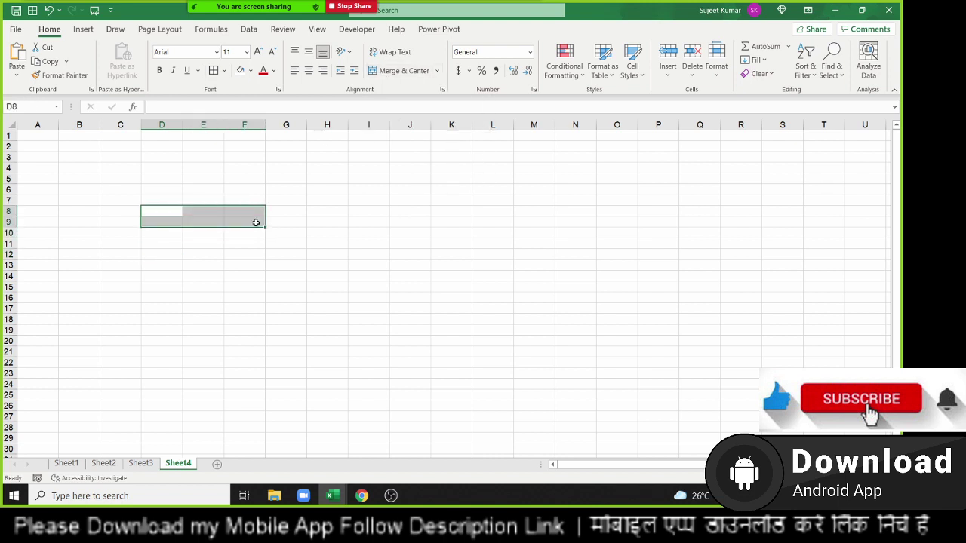
{"action": "left_click", "coordinate": [166, 213]}
{"action": "type", "text": "12"}
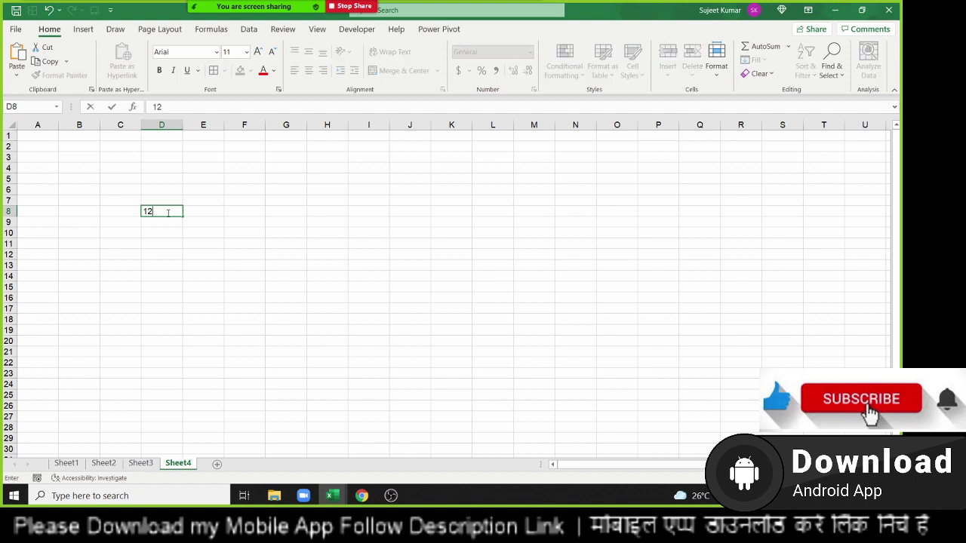
{"action": "type", "text": "54"}
{"action": "key", "text": "Escape"}
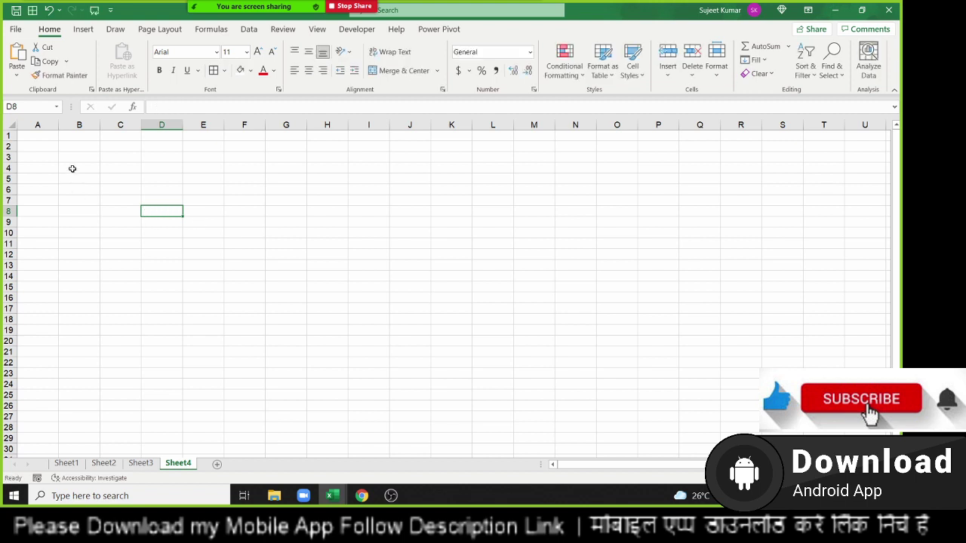
Type a person's full name in B4 and apply Wrap Text to it
{"action": "left_click", "coordinate": [73, 166]}
{"action": "type", "text": "Suje"}
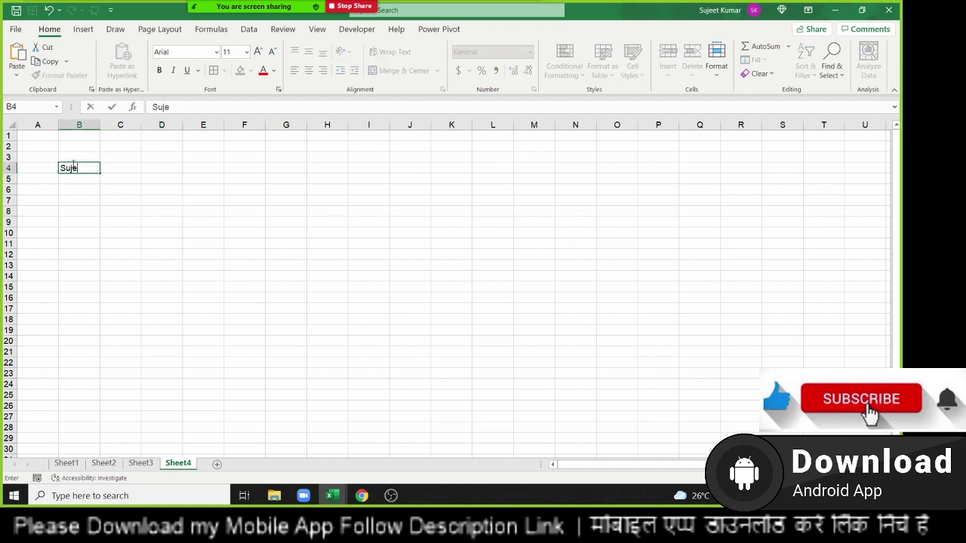
{"action": "type", "text": "et Kumar"}
{"action": "key", "text": "Return"}
{"action": "left_click", "coordinate": [73, 166]}
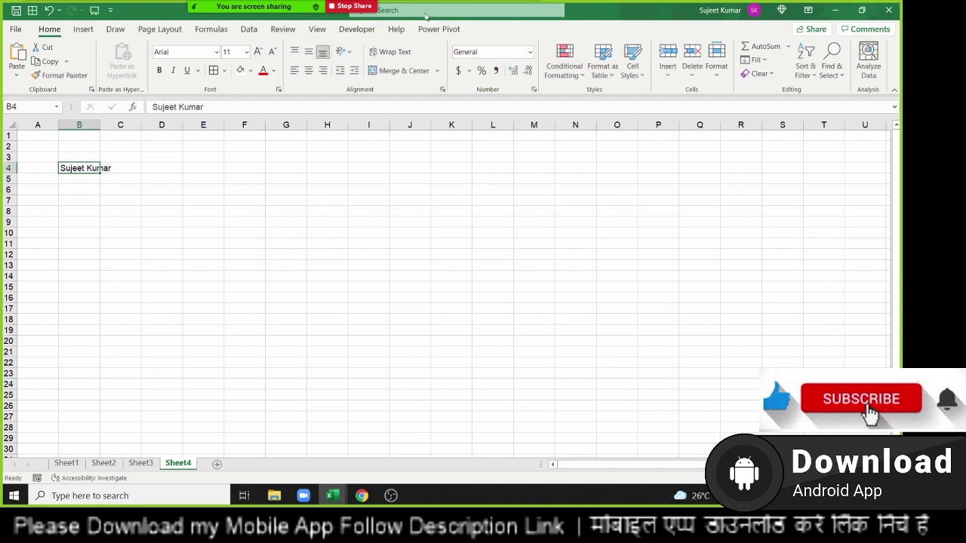
{"action": "left_click", "coordinate": [397, 53]}
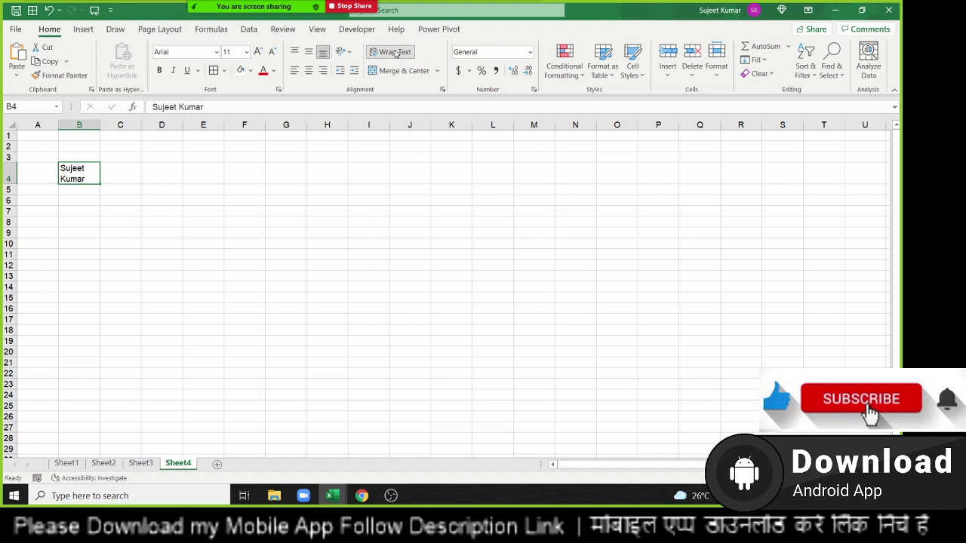
{"action": "key", "text": "Down"}
{"action": "key", "text": "Down"}
{"action": "key", "text": "Down"}
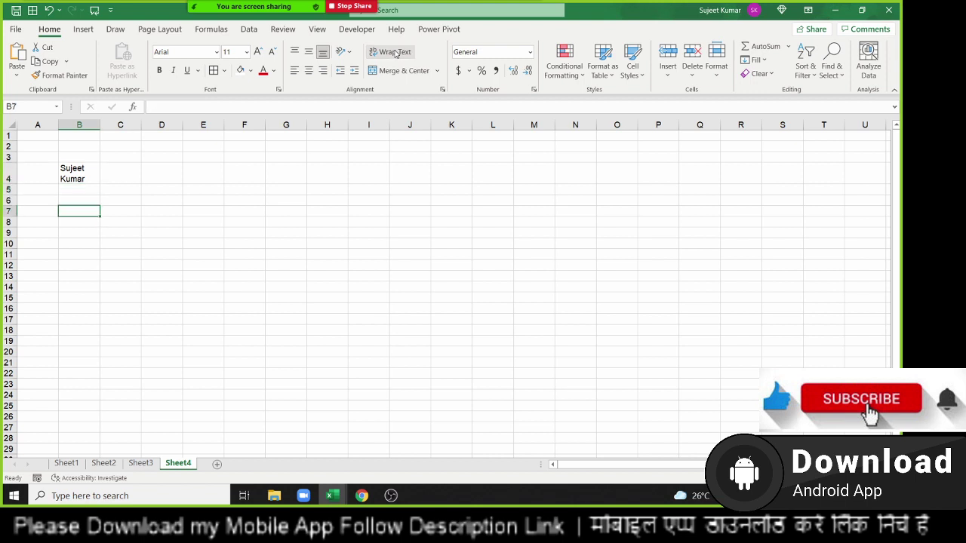
Stack 125, 852 and 147 on three separate lines inside cell B7
{"action": "type", "text": "12"}
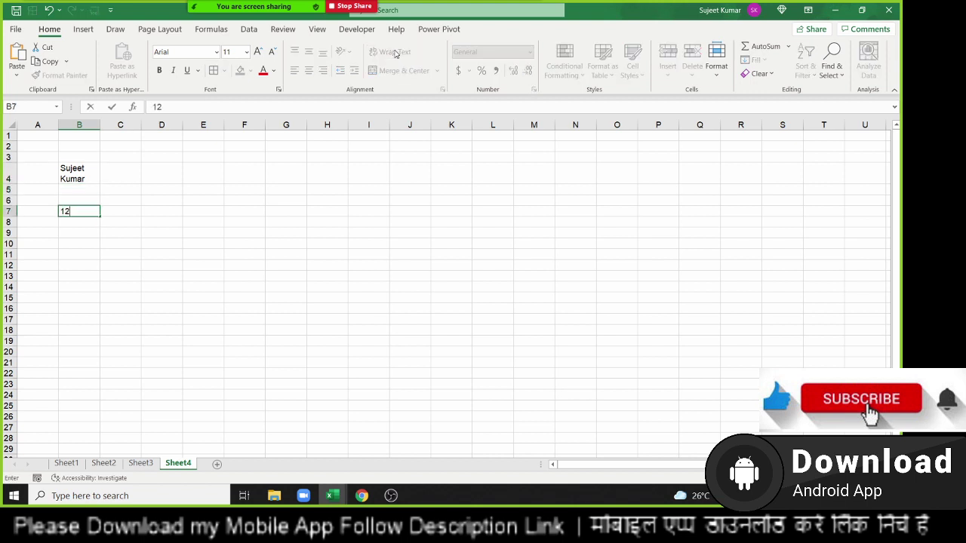
{"action": "type", "text": "5"}
{"action": "key", "text": "alt+Return"}
{"action": "type", "text": "852"}
{"action": "key", "text": "alt+Return"}
{"action": "type", "text": "147"}
{"action": "key", "text": "Return"}
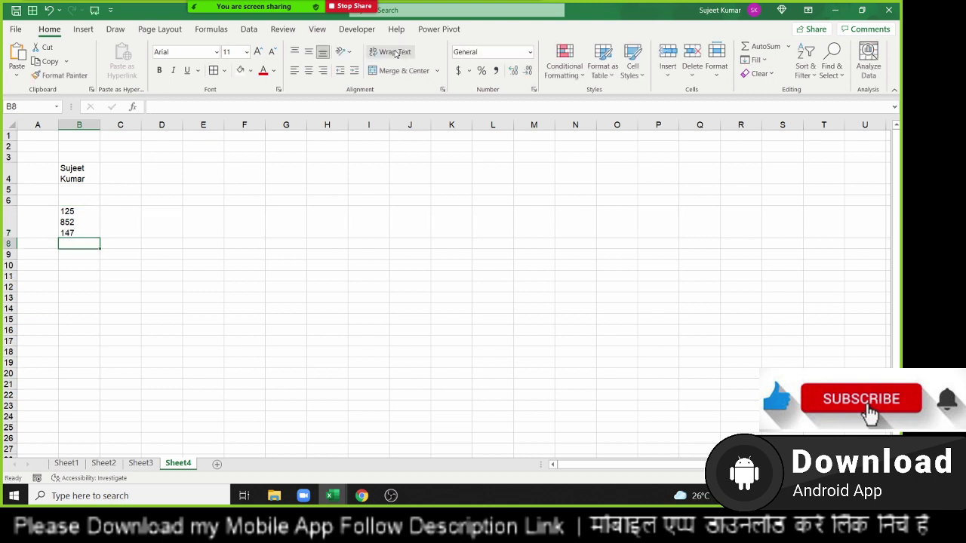
Turn Wrap Text off for B4 so the name sits on one line
{"action": "key", "text": "Up"}
{"action": "key", "text": "Up"}
{"action": "key", "text": "Up"}
{"action": "key", "text": "Up"}
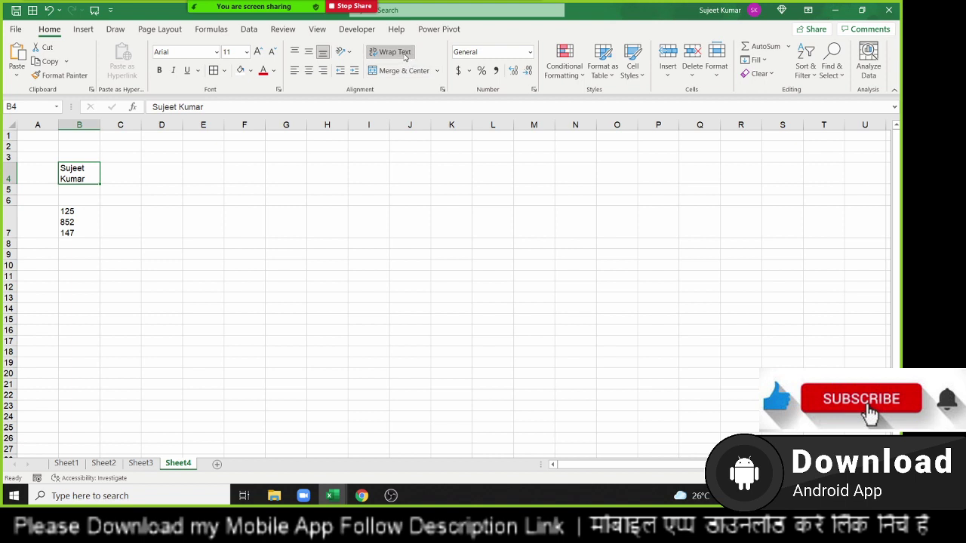
{"action": "left_click", "coordinate": [404, 54]}
{"action": "key", "text": "super"}
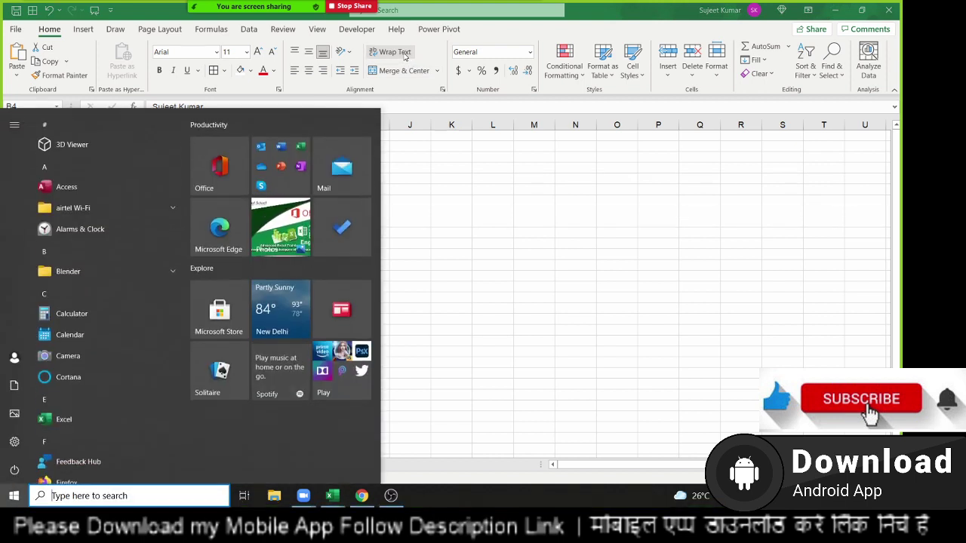
{"action": "key", "text": "super"}
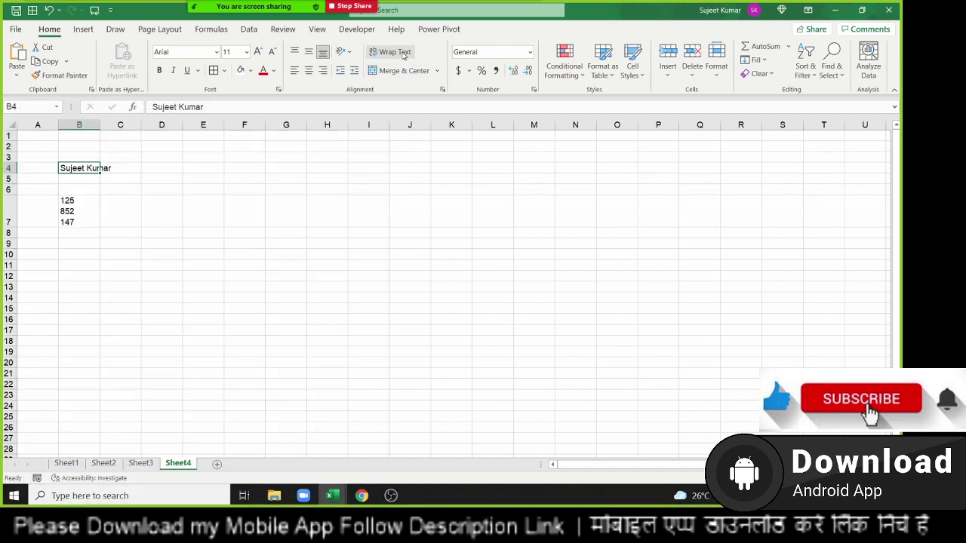
Auto-fit column B to the name's width, then drag it back to its original width
{"action": "left_click", "coordinate": [334, 154]}
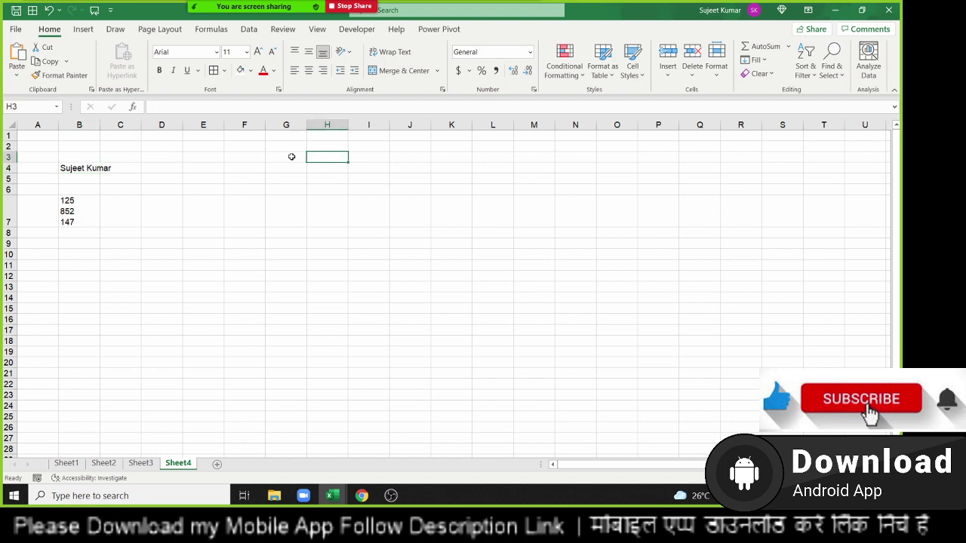
{"action": "left_click", "coordinate": [83, 170]}
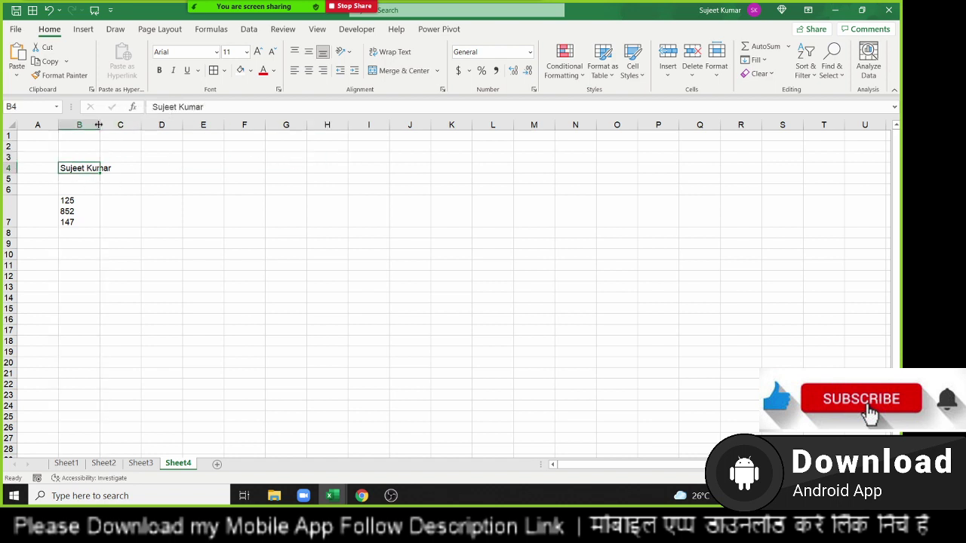
{"action": "double_click", "coordinate": [98, 124]}
{"action": "left_click", "coordinate": [98, 124]}
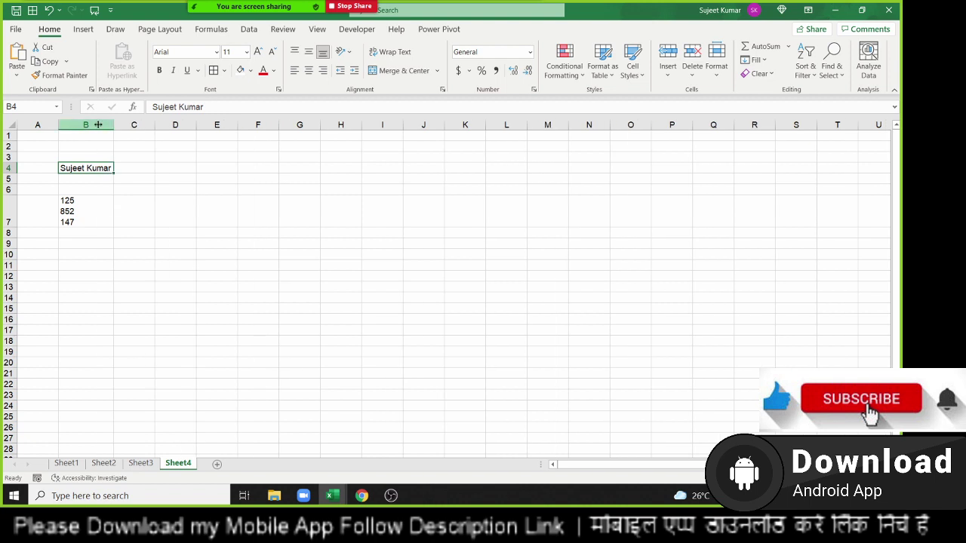
{"action": "left_click_drag", "start_coordinate": [98, 125], "coordinate": [97, 125]}
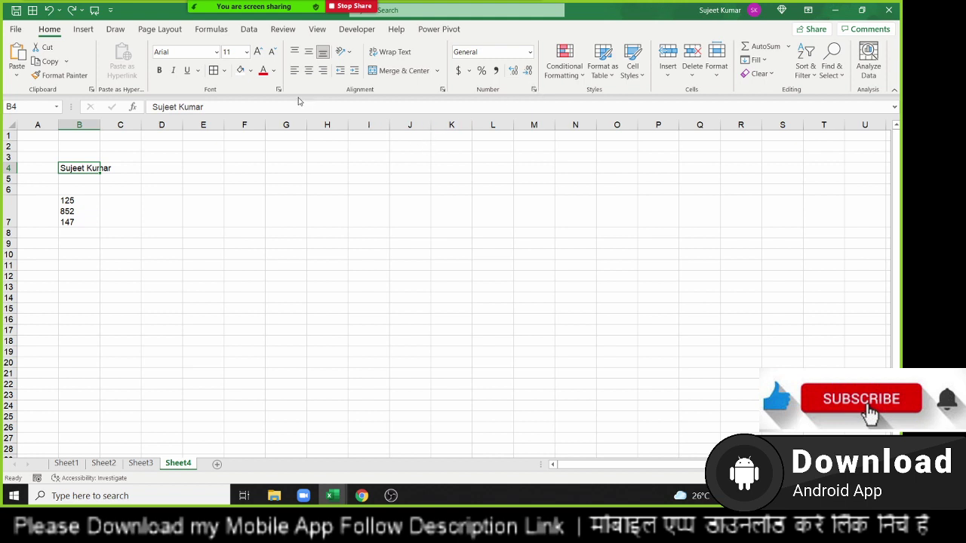
Turn on Shrink to fit for B4 in Format Cells, then widen column B to 10.80
{"action": "left_click", "coordinate": [532, 90]}
{"action": "left_click", "coordinate": [313, 217]}
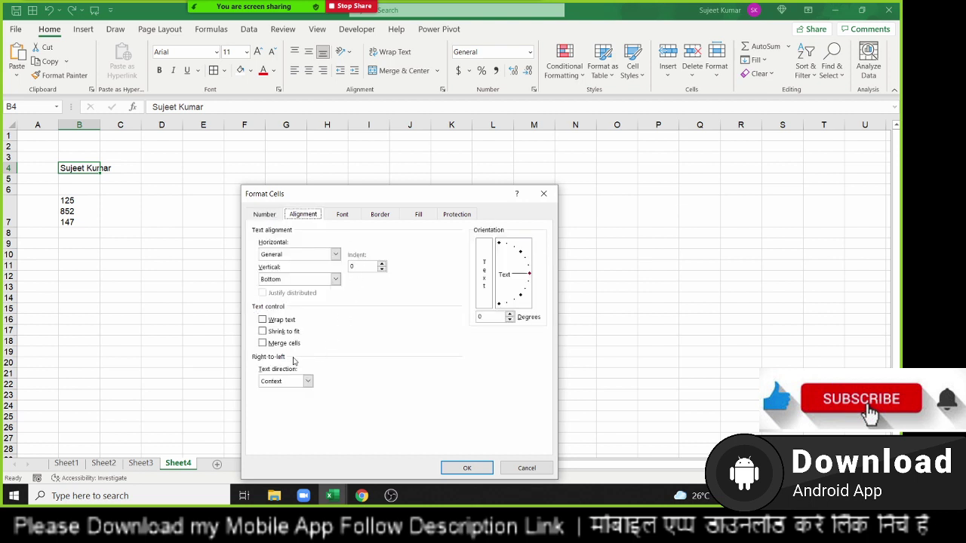
{"action": "left_click", "coordinate": [294, 332]}
{"action": "left_click", "coordinate": [452, 468]}
{"action": "left_click", "coordinate": [160, 245]}
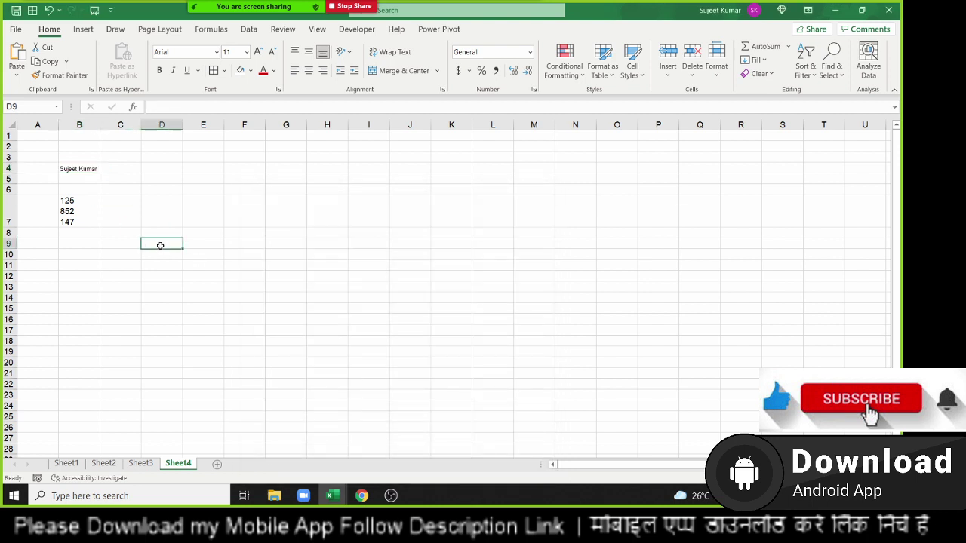
{"action": "left_click_drag", "start_coordinate": [99, 129], "coordinate": [117, 125]}
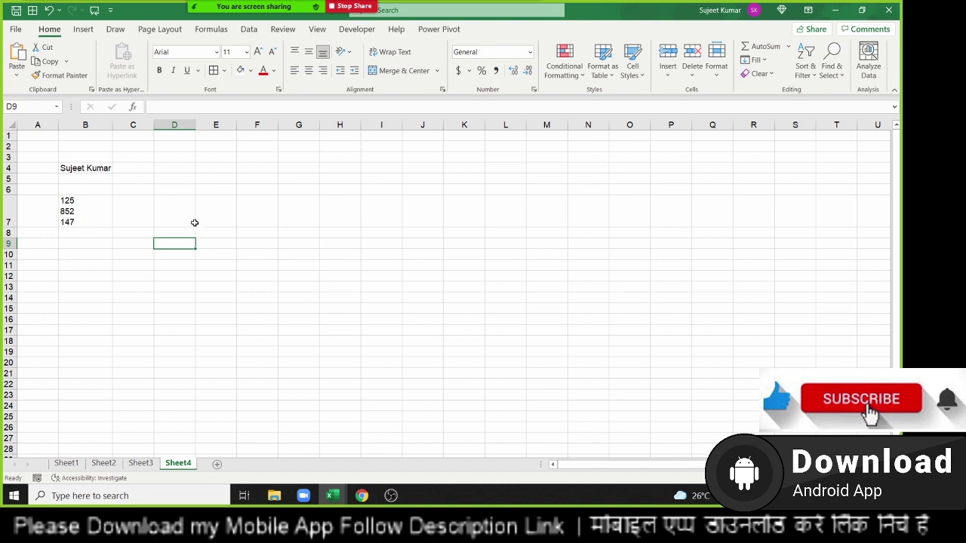
Set the name in B4 to font size 100 and widen column B to show it full-size
{"action": "left_click", "coordinate": [87, 170]}
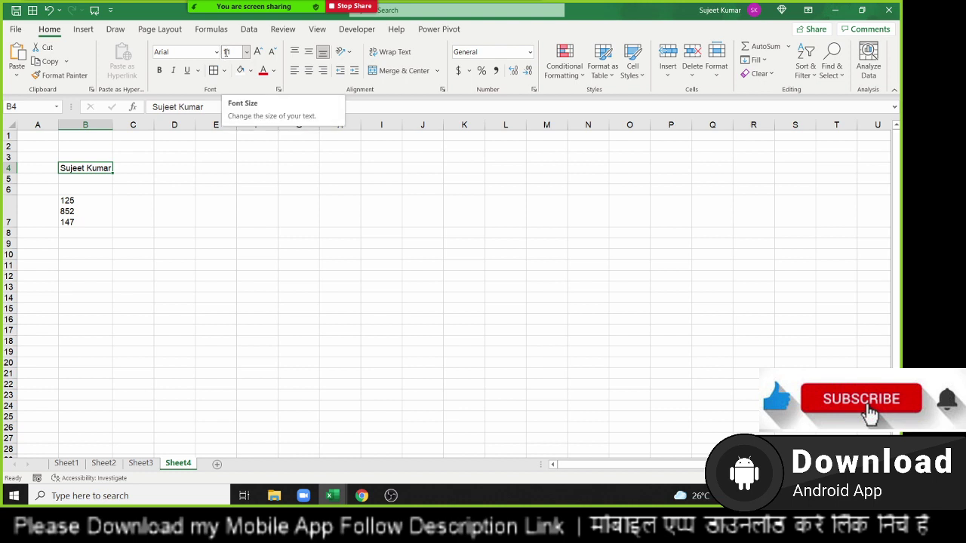
{"action": "left_click", "coordinate": [226, 52]}
{"action": "type", "text": "1"}
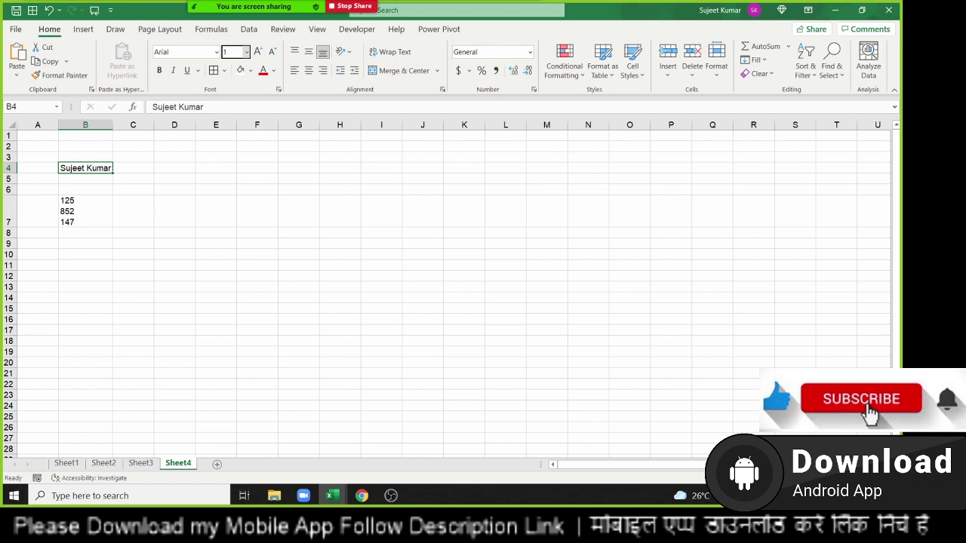
{"action": "key", "text": "Return"}
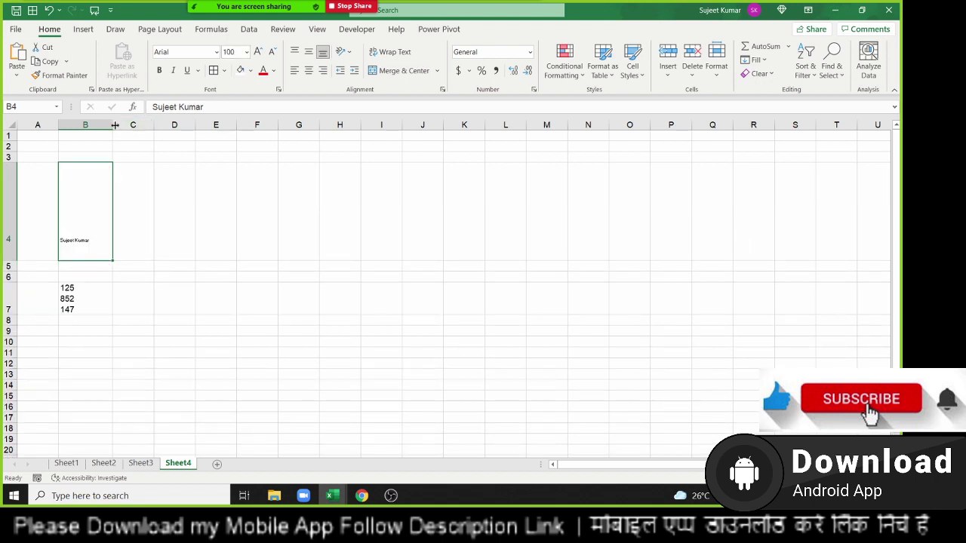
{"action": "mouse_move", "coordinate": [111, 125]}
{"action": "left_mouse_down"}
{"action": "mouse_move", "coordinate": [203, 114]}
{"action": "mouse_move", "coordinate": [339, 142]}
{"action": "mouse_move", "coordinate": [484, 152]}
{"action": "left_mouse_up"}
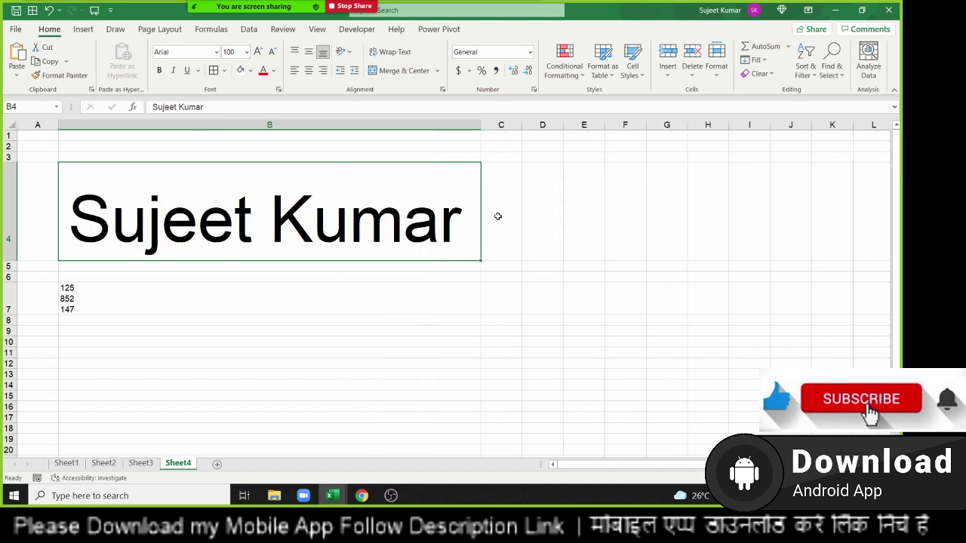
{"action": "left_click", "coordinate": [345, 369]}
{"action": "left_click", "coordinate": [487, 351]}
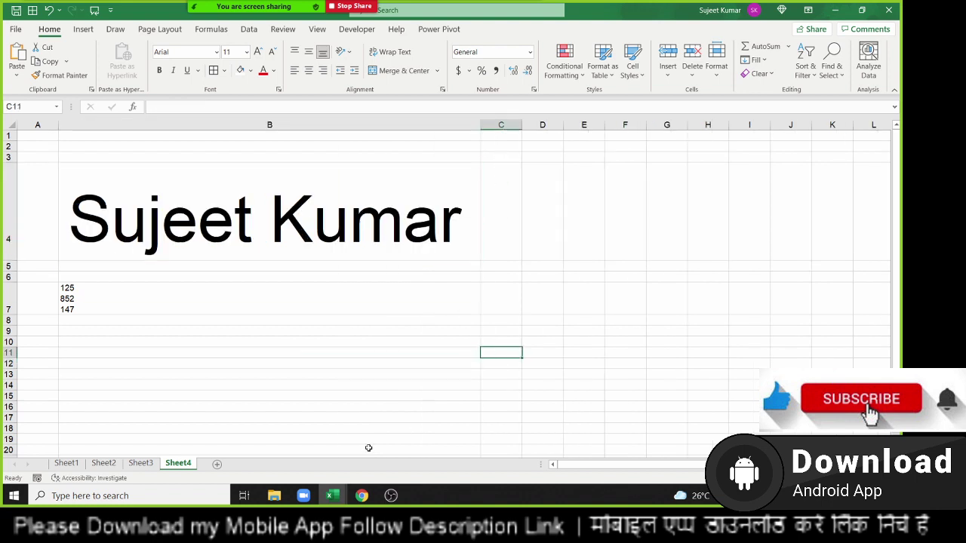
{"action": "scroll", "coordinate": [311, 355], "scroll_direction": "down", "scroll_amount": 2}
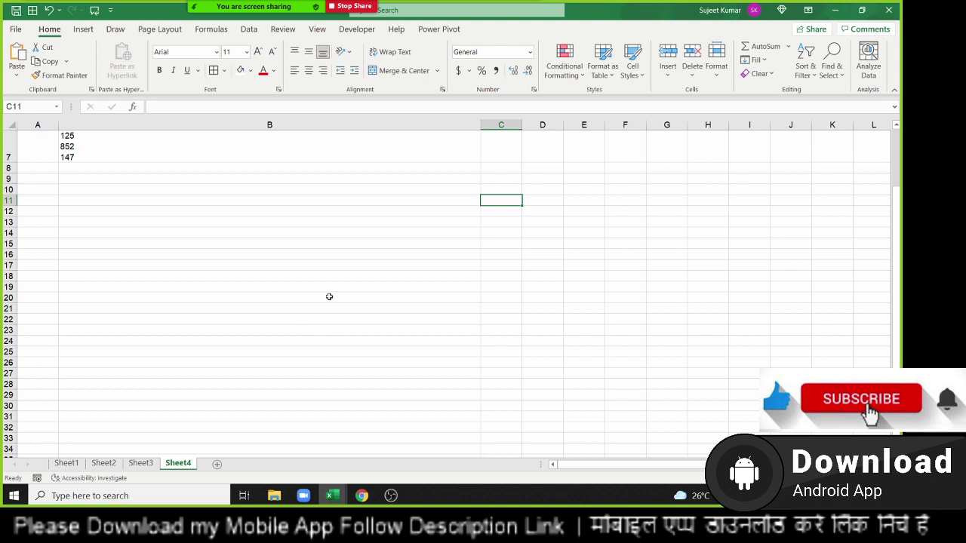
{"action": "left_click_drag", "start_coordinate": [481, 128], "coordinate": [196, 129]}
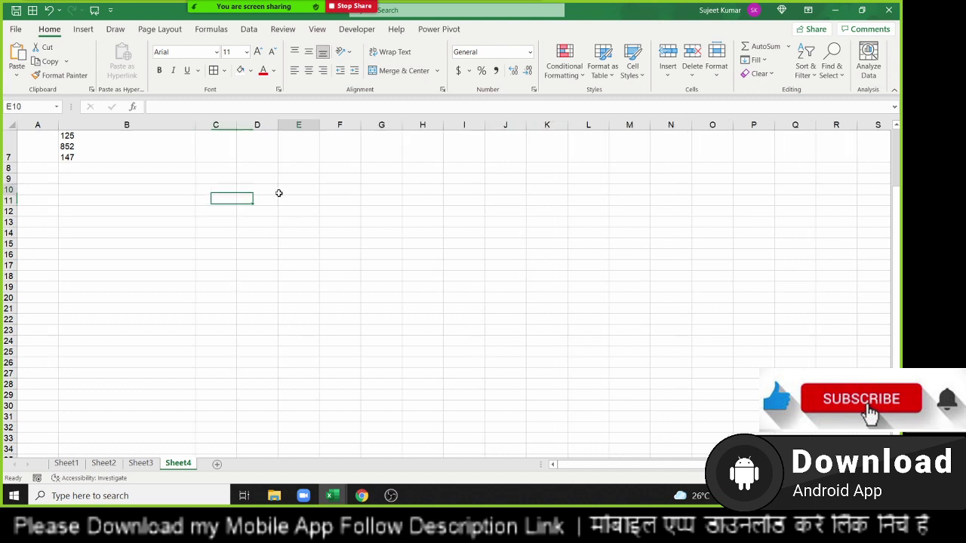
{"action": "left_click_drag", "start_coordinate": [280, 189], "coordinate": [542, 279]}
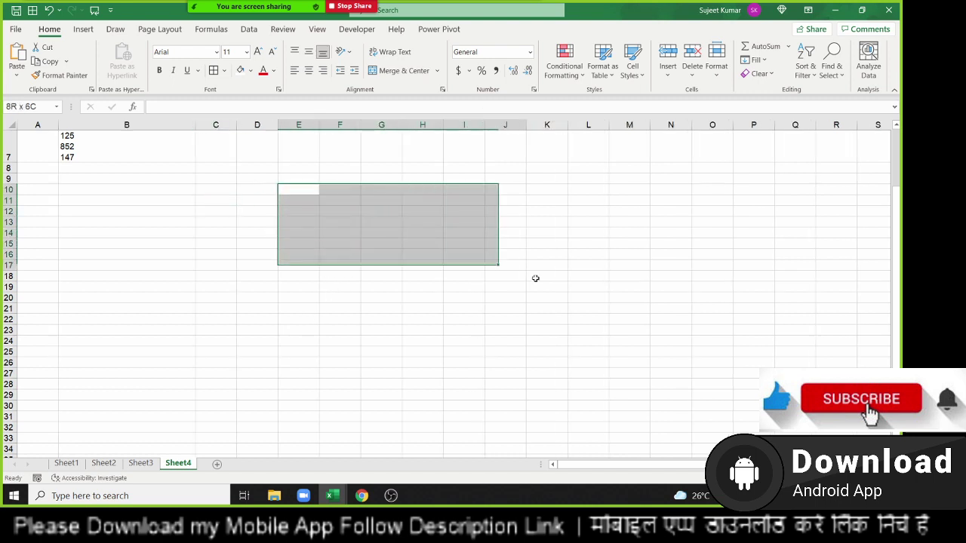
{"action": "left_click", "coordinate": [437, 71]}
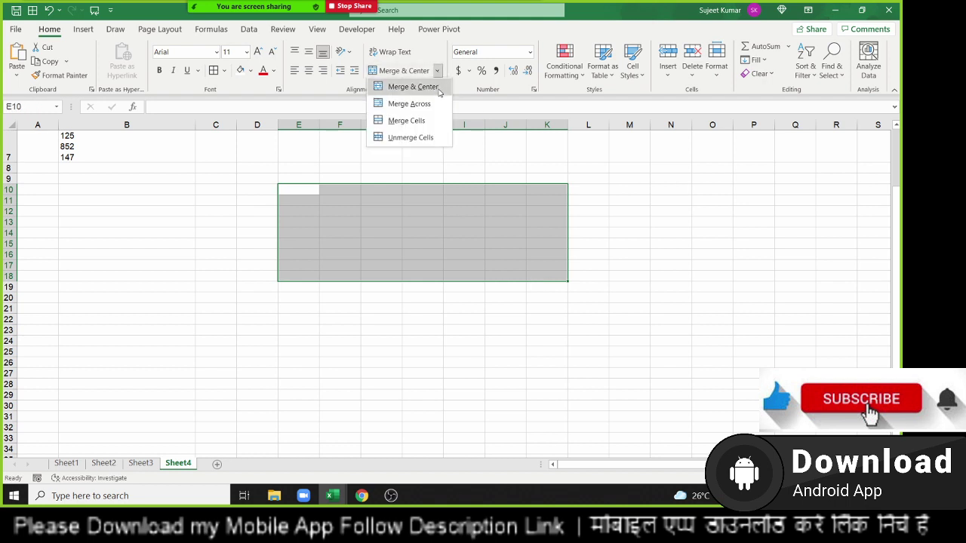
{"action": "left_click", "coordinate": [408, 103]}
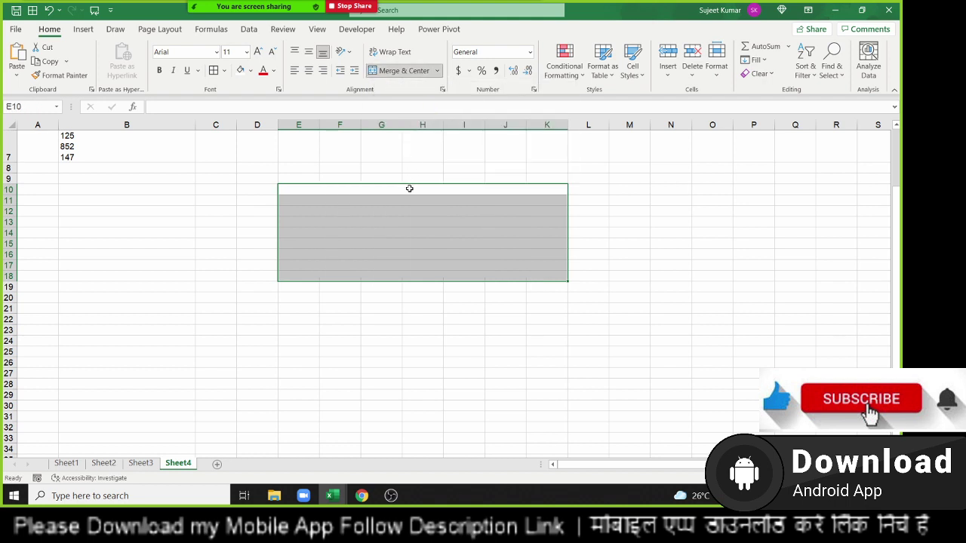
{"action": "left_click", "coordinate": [406, 194]}
{"action": "left_click", "coordinate": [406, 201]}
{"action": "left_click", "coordinate": [406, 212]}
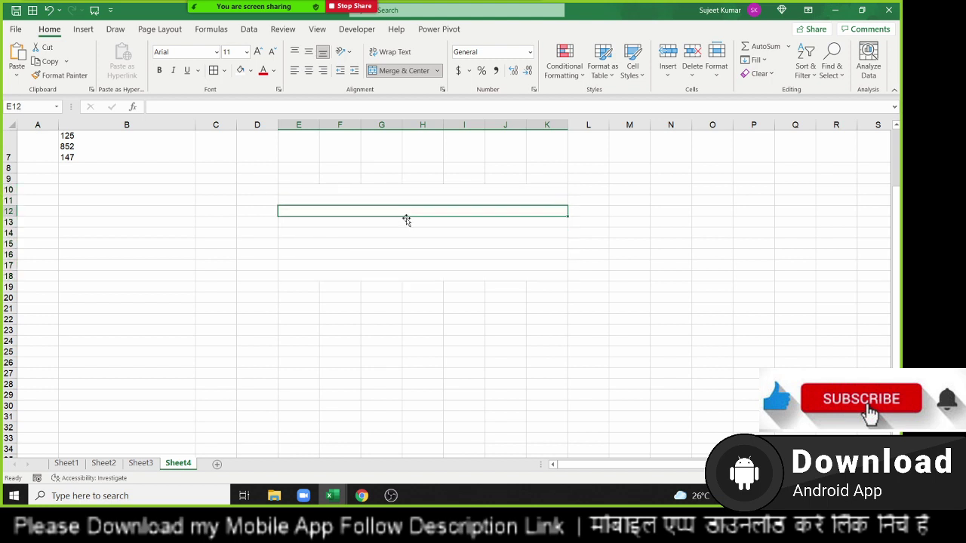
{"action": "left_click", "coordinate": [406, 223]}
{"action": "left_click", "coordinate": [406, 236]}
{"action": "left_click", "coordinate": [407, 245]}
{"action": "left_click", "coordinate": [407, 256]}
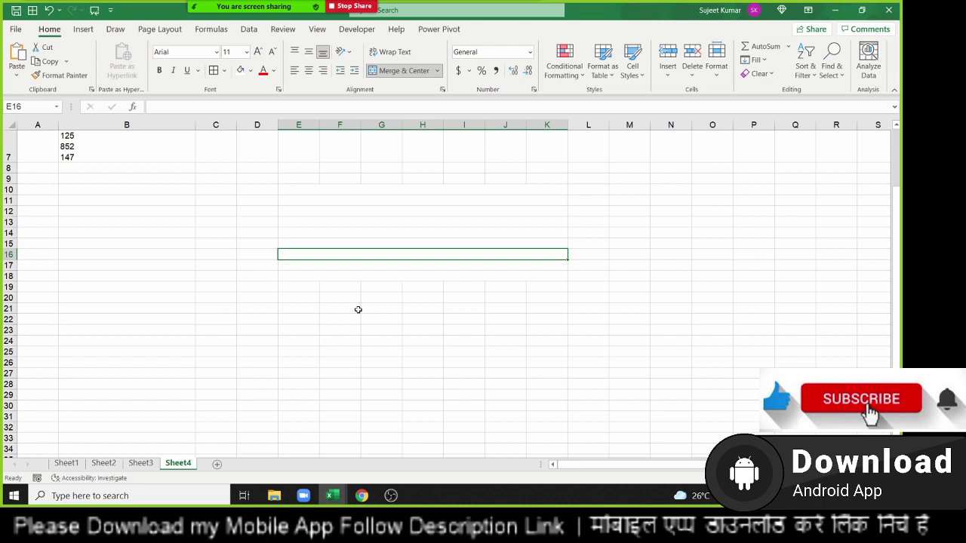
{"action": "key", "text": "ctrl+z"}
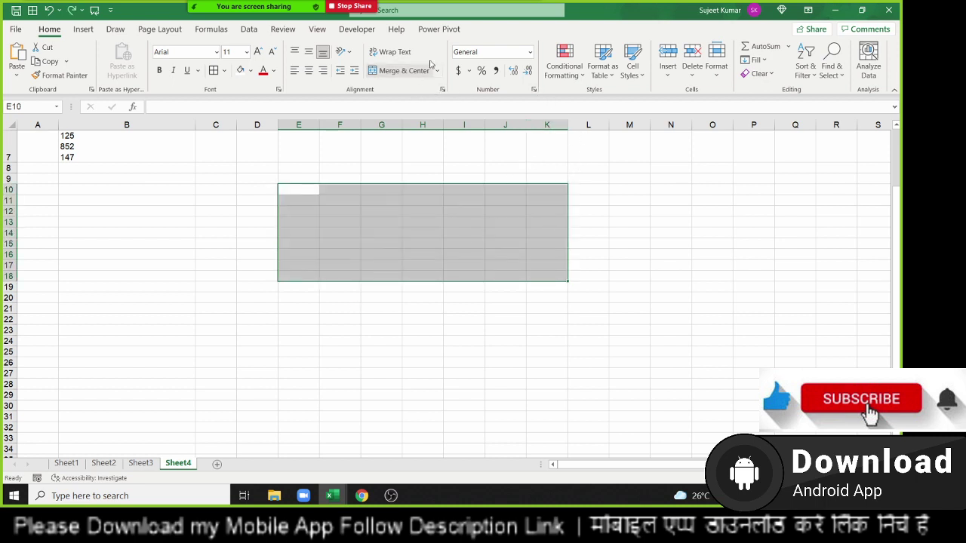
Open Format Cells for E10:K18, view the Alignment, Font, Border, Fill and Protection tabs, return to Number
{"action": "left_click", "coordinate": [533, 89]}
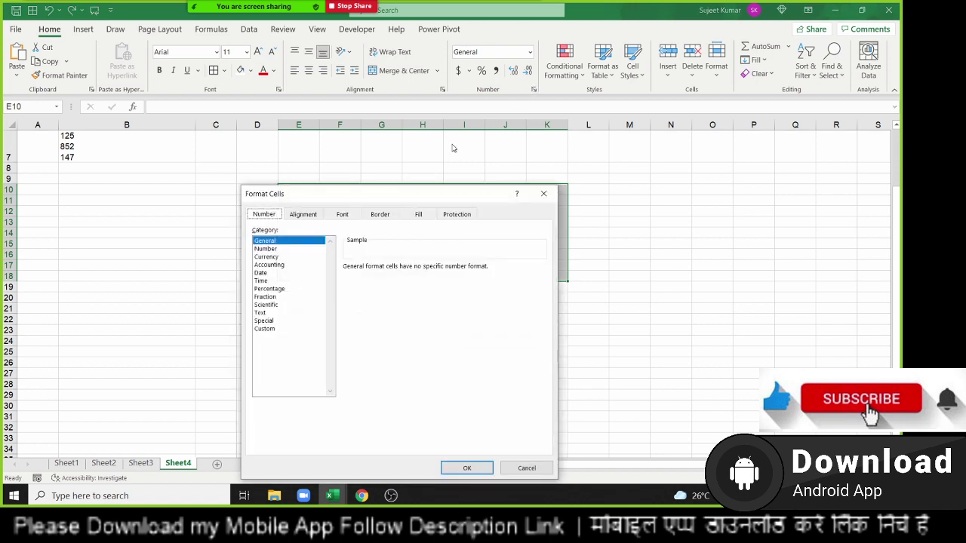
{"action": "left_click_drag", "start_coordinate": [390, 194], "coordinate": [667, 111]}
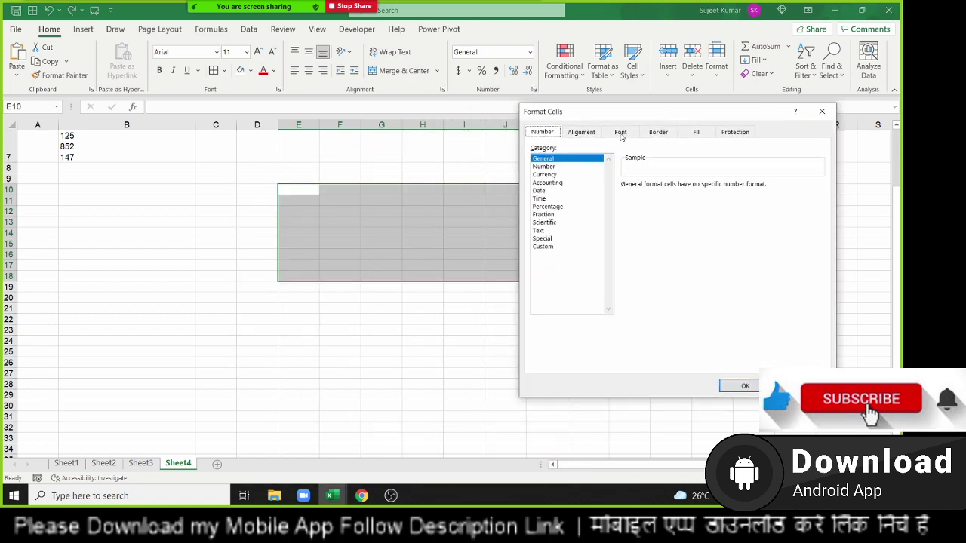
{"action": "left_click", "coordinate": [585, 137]}
{"action": "left_click", "coordinate": [613, 136]}
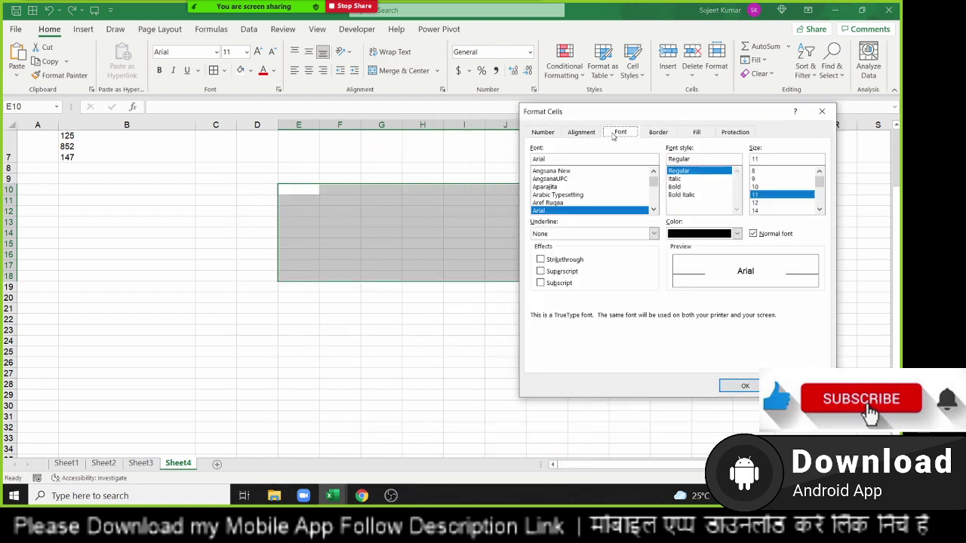
{"action": "left_click", "coordinate": [662, 133]}
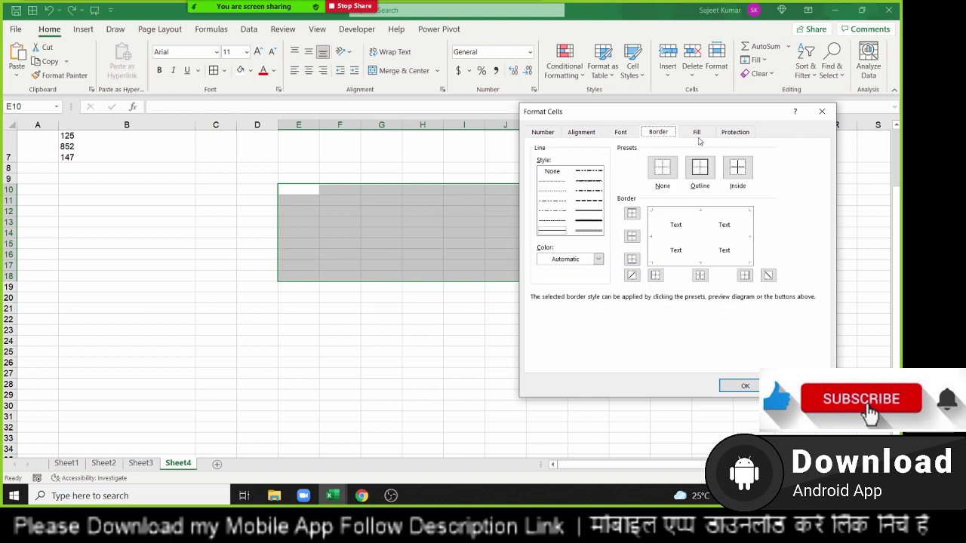
{"action": "left_click", "coordinate": [699, 133]}
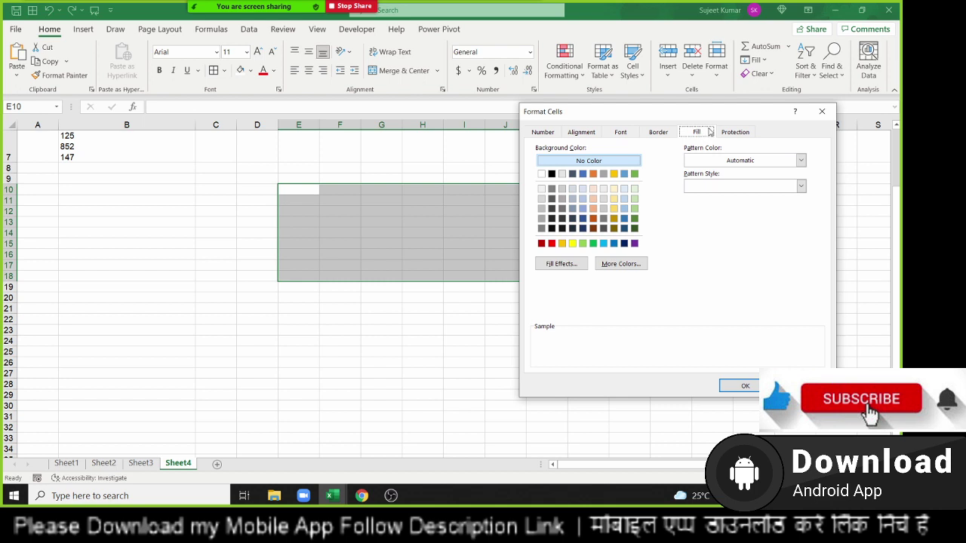
{"action": "left_click", "coordinate": [723, 132]}
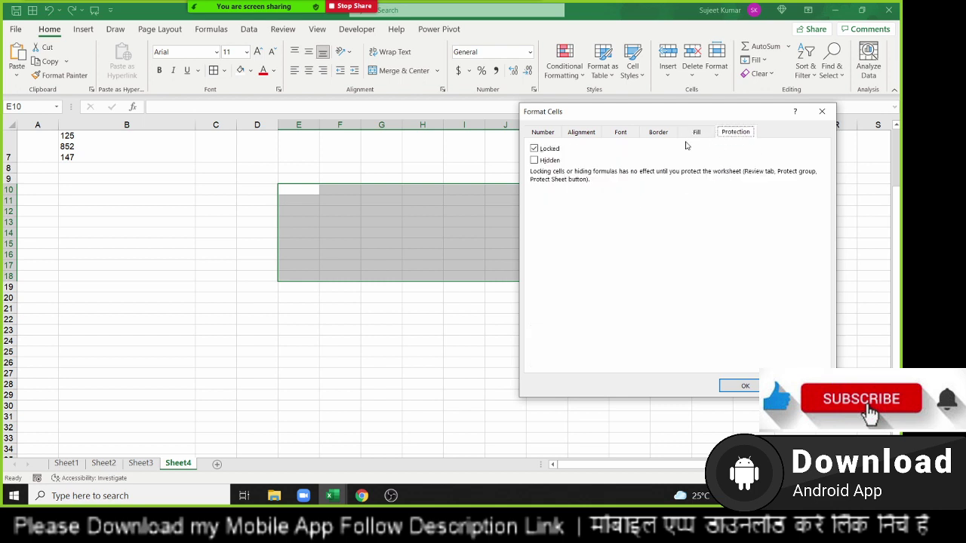
{"action": "left_click", "coordinate": [540, 135]}
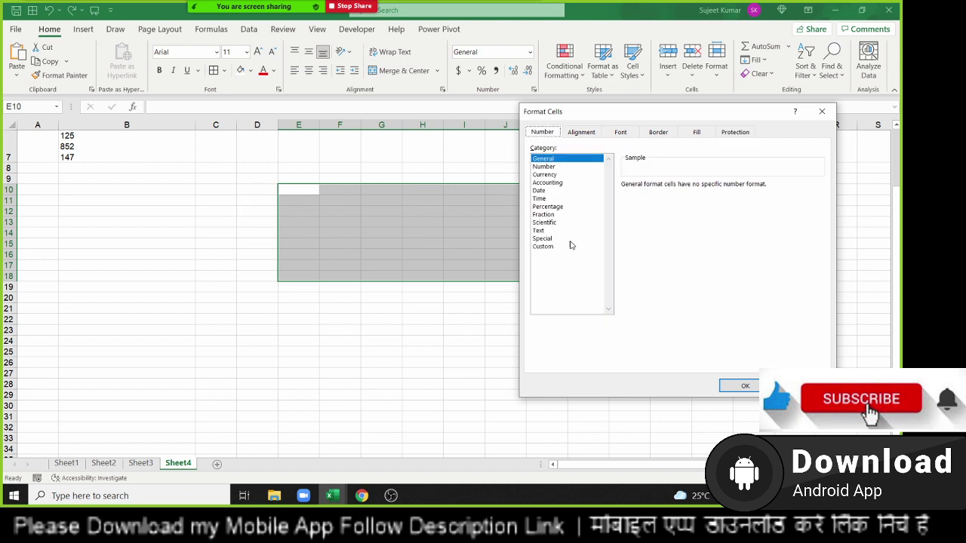
Preview the Number, Currency and Accounting formats, including their currency symbol lists
{"action": "left_click", "coordinate": [550, 160]}
{"action": "left_click", "coordinate": [550, 166]}
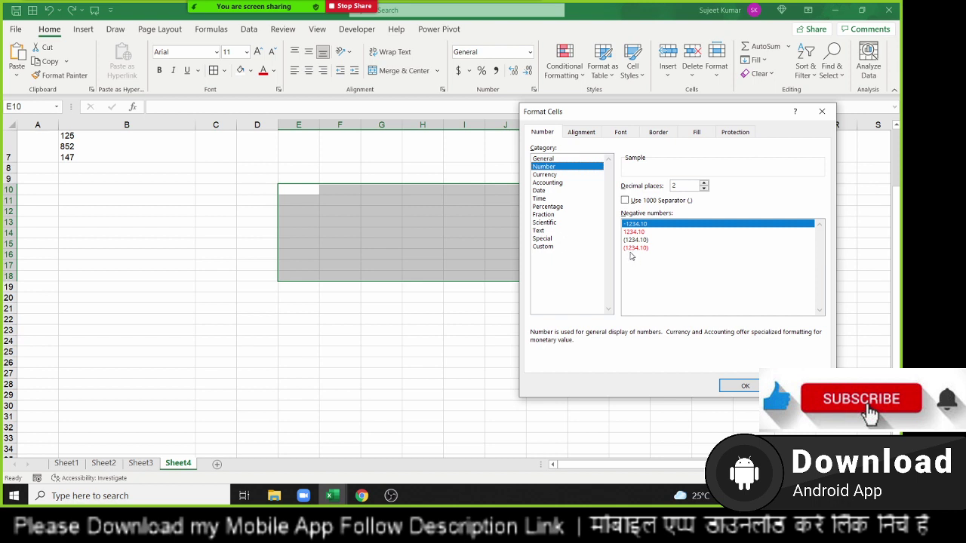
{"action": "left_click", "coordinate": [569, 176]}
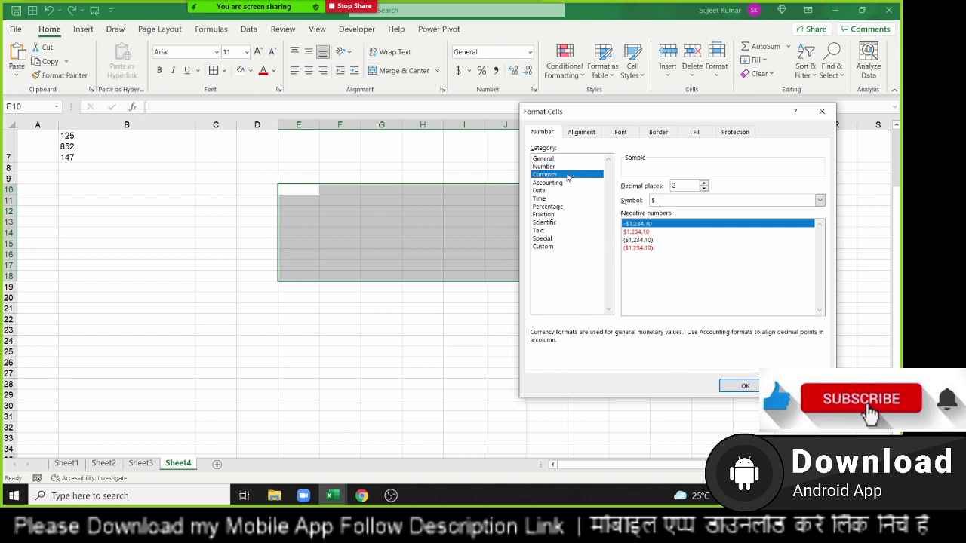
{"action": "left_click", "coordinate": [682, 201]}
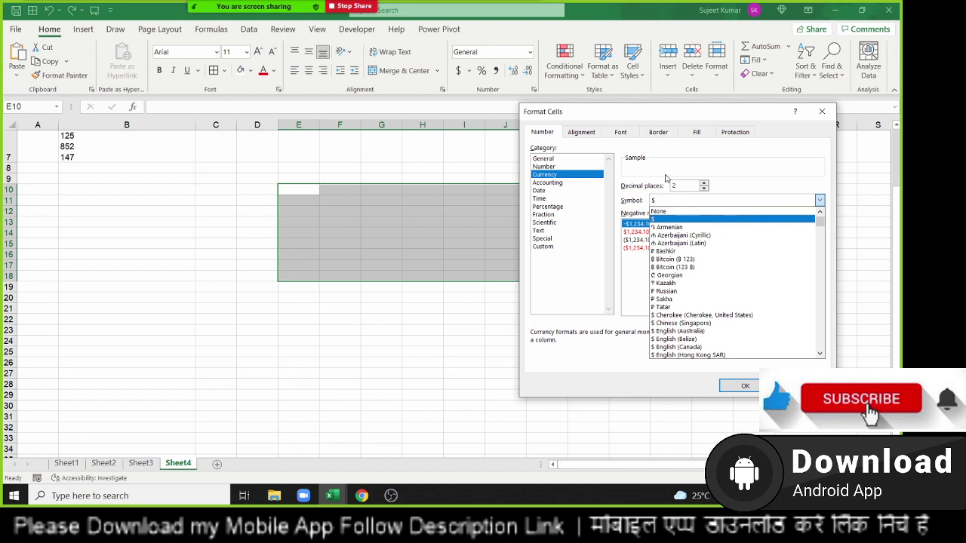
{"action": "left_click", "coordinate": [667, 178]}
{"action": "left_click", "coordinate": [569, 186]}
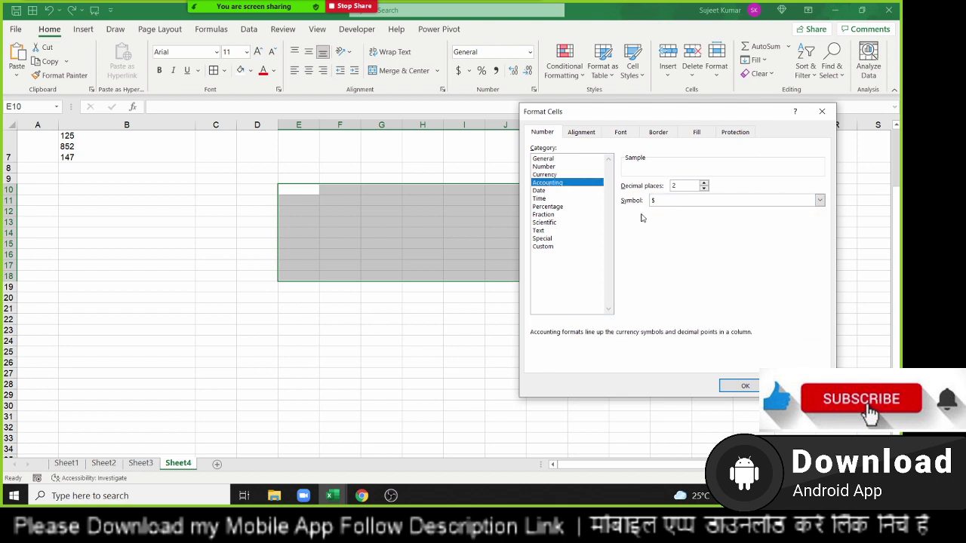
{"action": "left_click", "coordinate": [665, 201]}
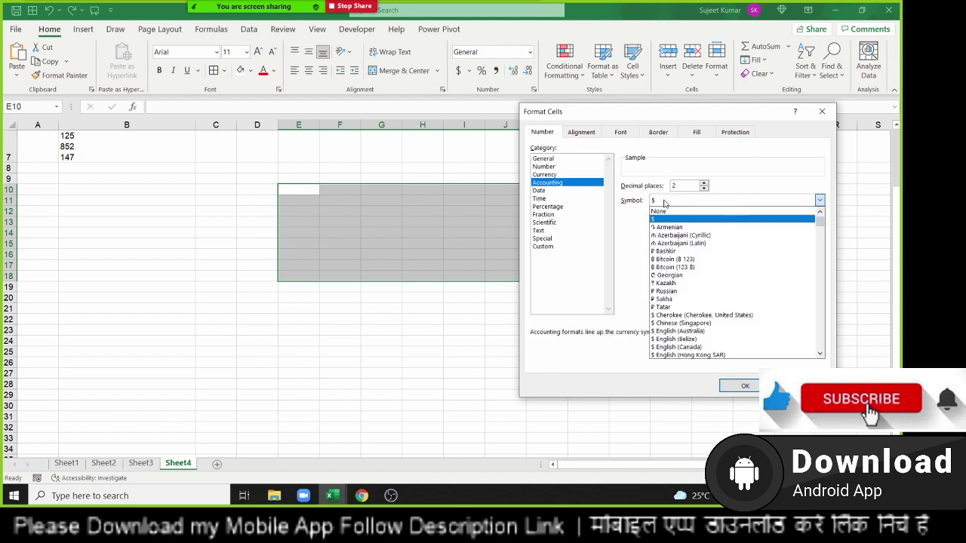
Preview the Date, Time and Custom formats and their locale lists, then close Format Cells
{"action": "left_click", "coordinate": [538, 190]}
{"action": "left_click", "coordinate": [638, 265]}
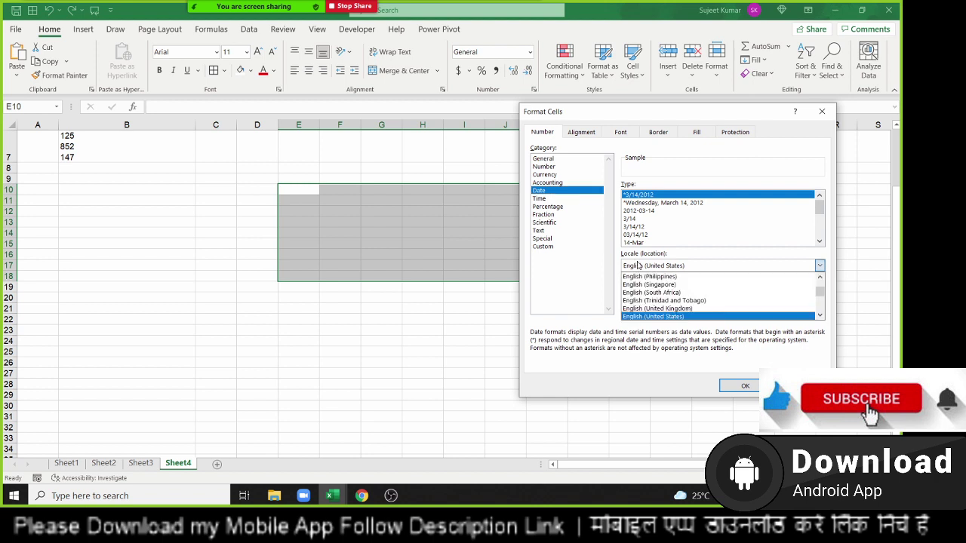
{"action": "left_click", "coordinate": [638, 264]}
{"action": "left_click", "coordinate": [547, 198]}
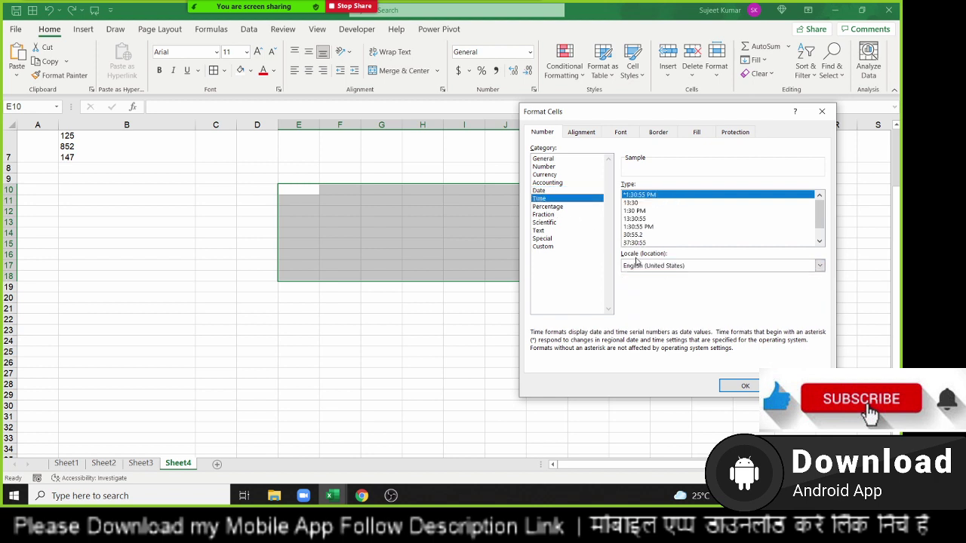
{"action": "left_click", "coordinate": [646, 266]}
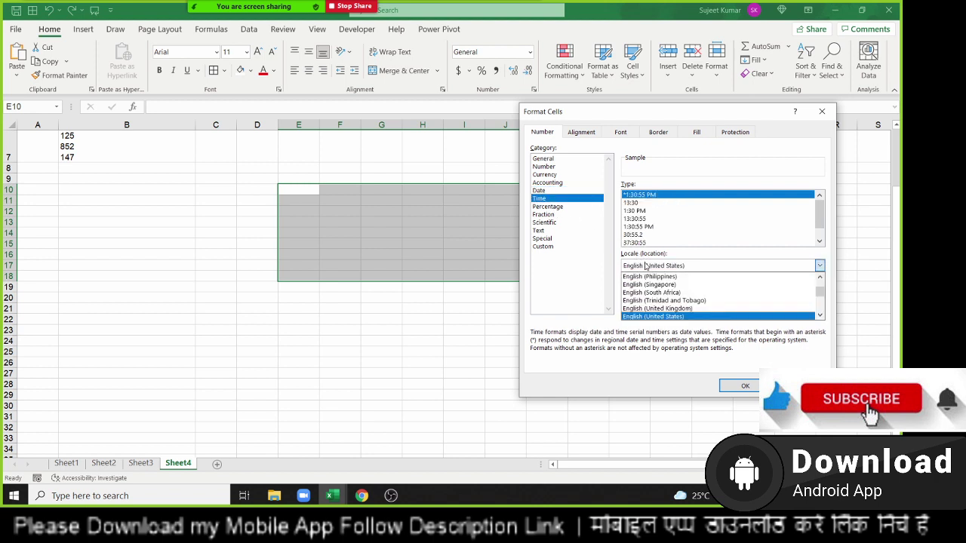
{"action": "left_click", "coordinate": [645, 265]}
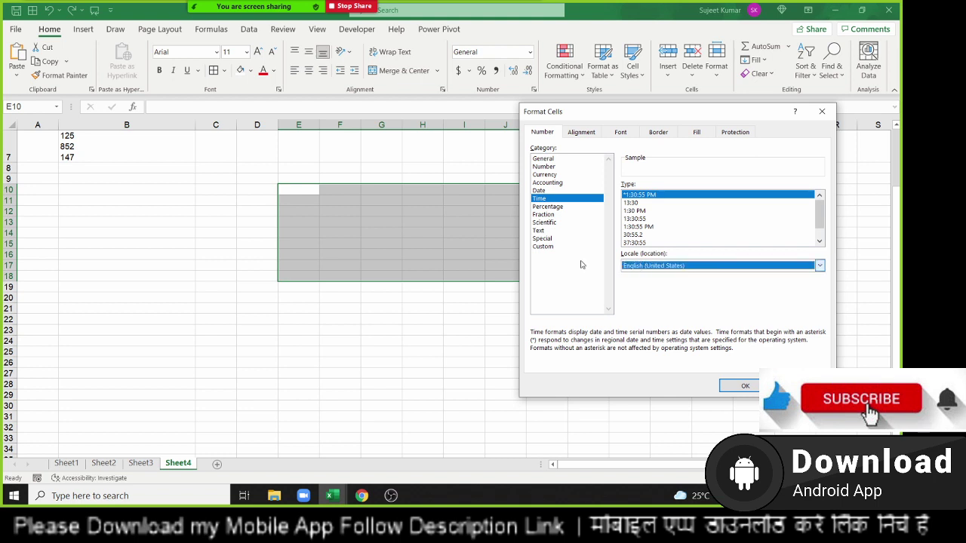
{"action": "left_click", "coordinate": [546, 247]}
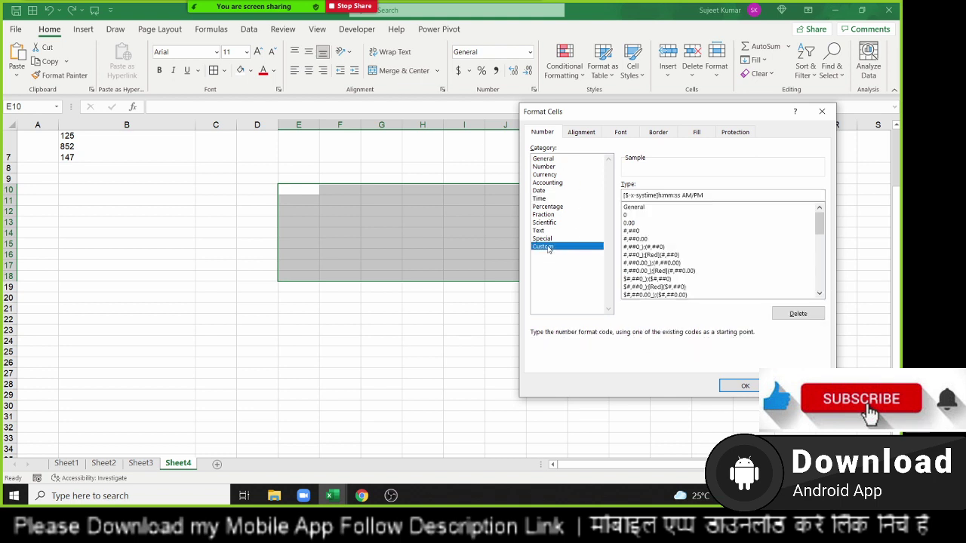
{"action": "left_click", "coordinate": [822, 112]}
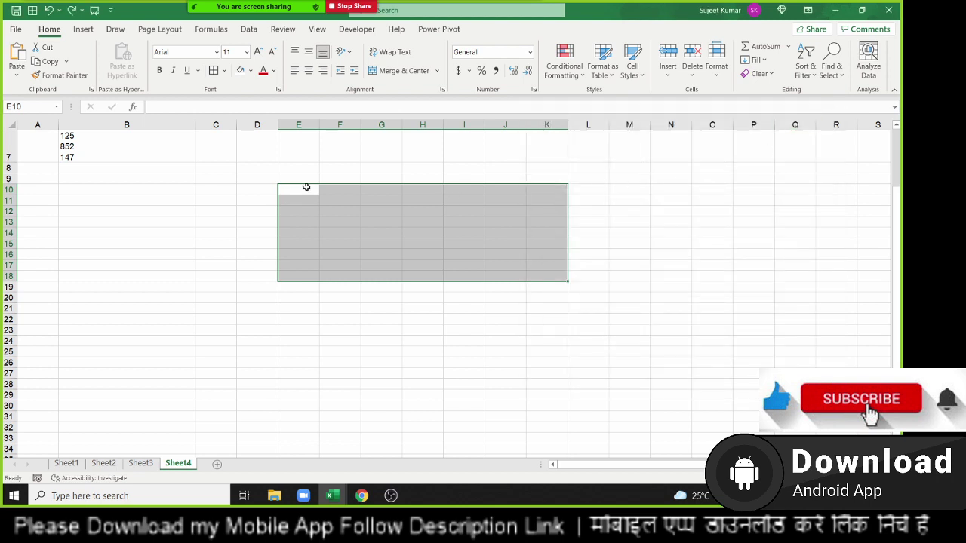